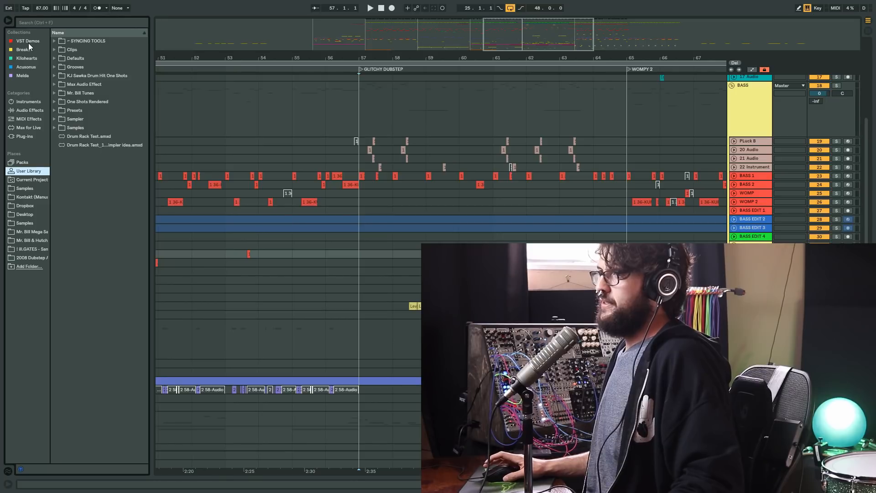
# - Look through the VST Demos, Melda, Acusonus, Breaks and Kilohearts collections in the browser
pyautogui.click(29, 41)
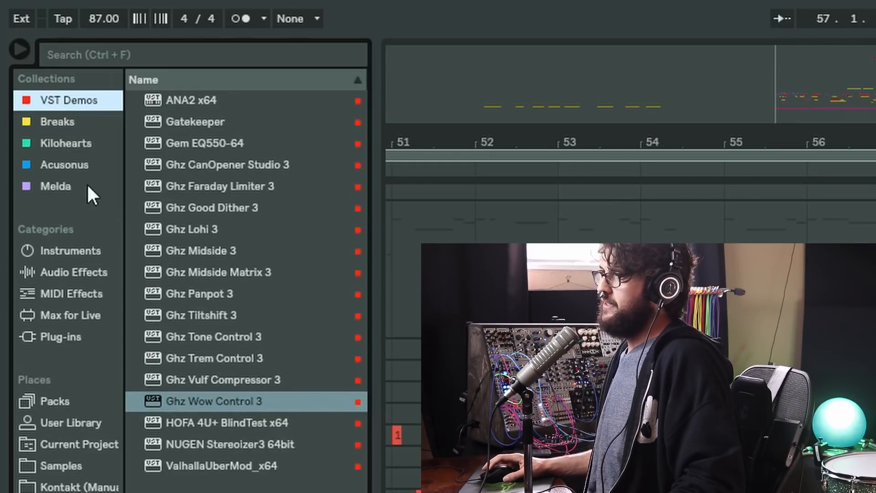
pyautogui.click(75, 185)
pyautogui.click(69, 164)
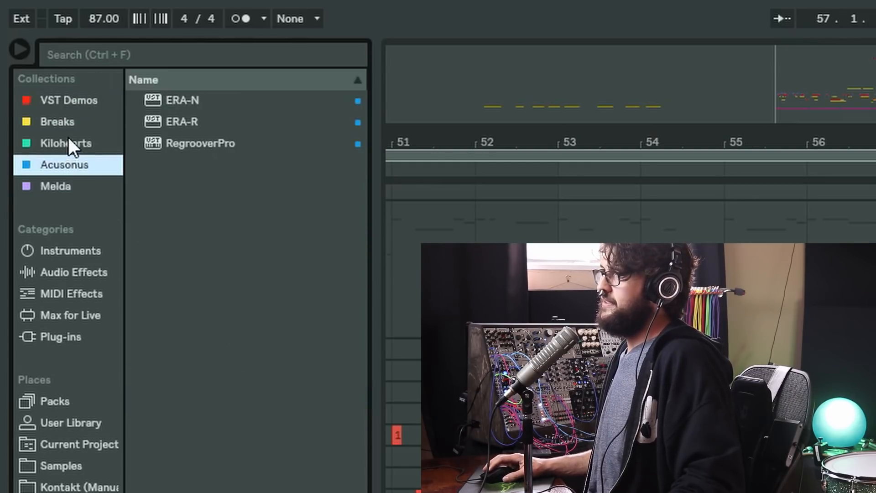
pyautogui.click(69, 141)
pyautogui.click(64, 122)
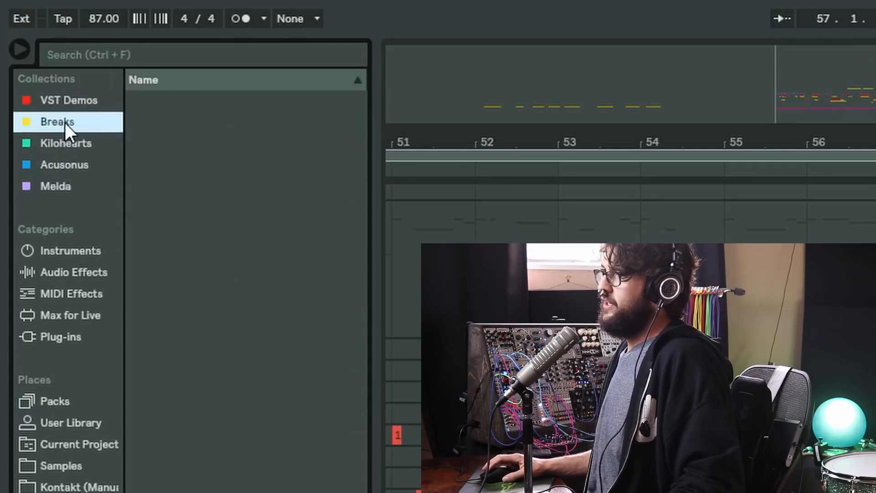
pyautogui.click(84, 141)
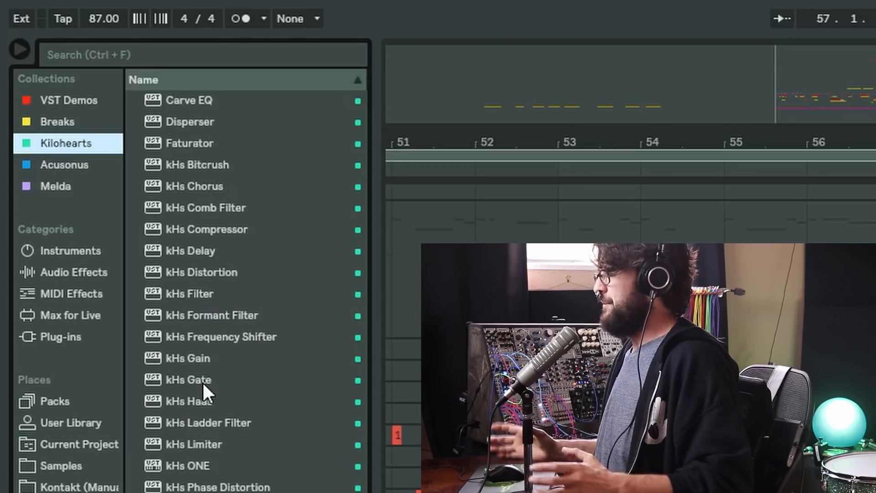
# - Compare the full list of installed plug-ins with the Kilohearts collection
pyautogui.click(50, 336)
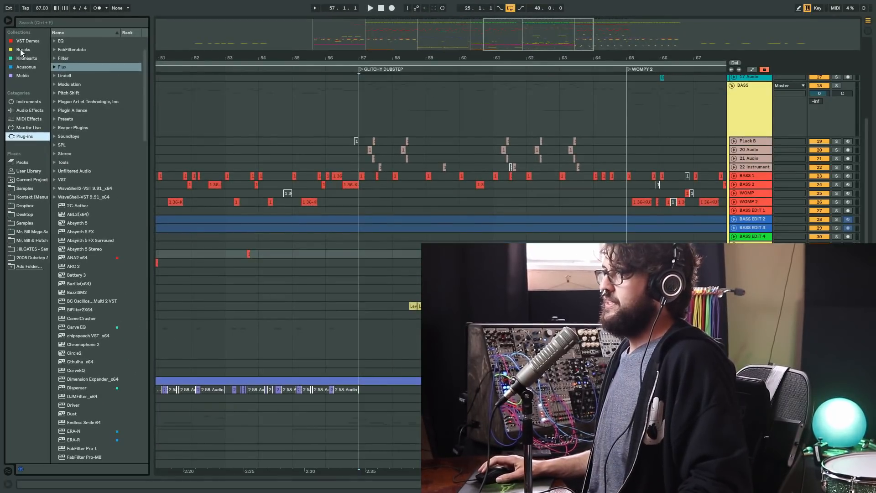
pyautogui.click(29, 62)
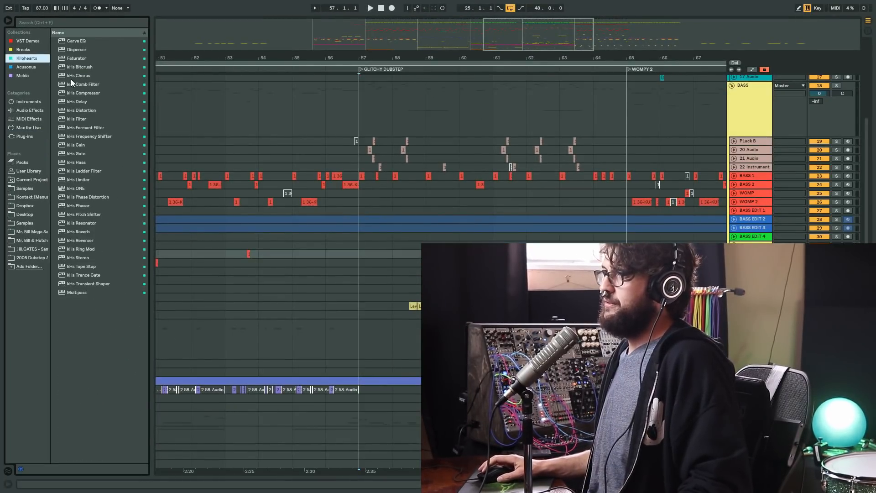
pyautogui.click(25, 136)
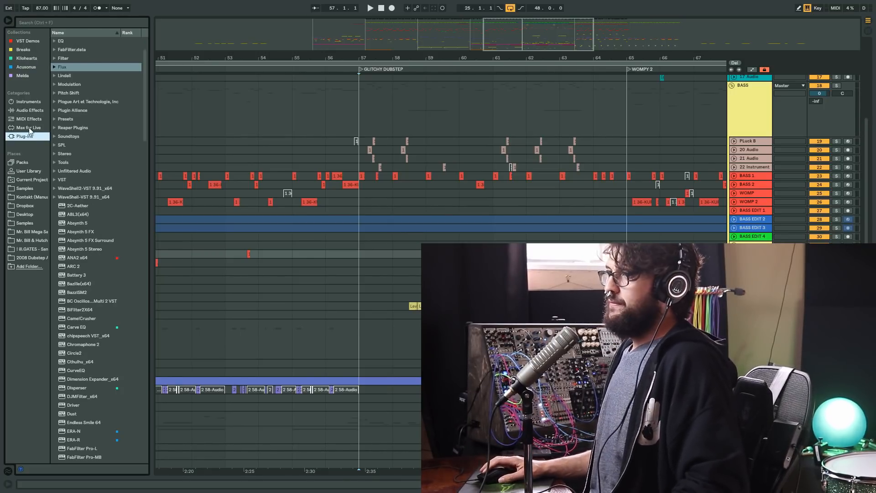
# - Place the insert marker at 57.1.1 on an empty track in the arrangement and bring up the browser's search
pyautogui.click(357, 245)
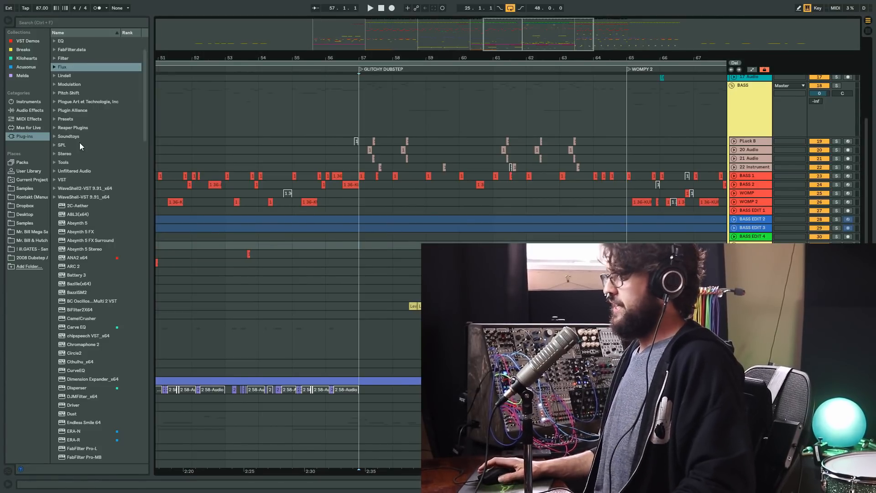
pyautogui.click(359, 237)
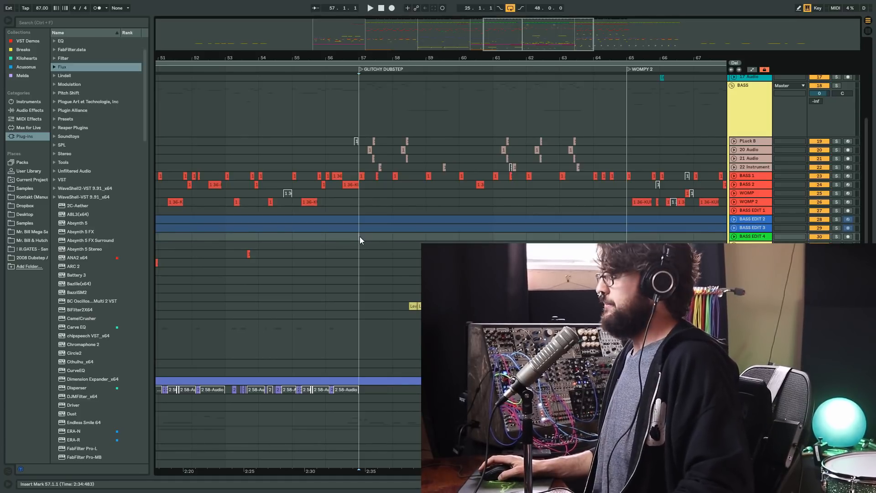
pyautogui.hotkey('ctrl', 'f')
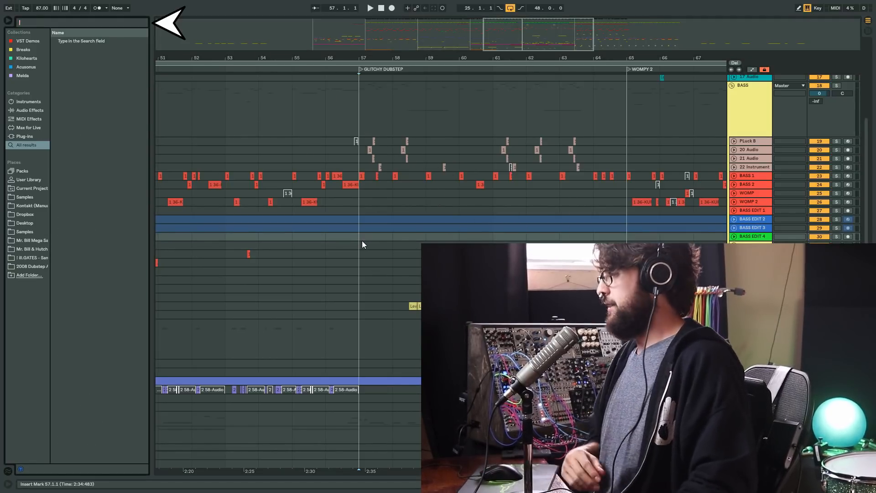
# - Play back the GLITCHY DUBSTEP section from bar 57 and show its drum and bass tracks up close
pyautogui.moveTo(363, 241); pyautogui.dragTo(425, 246)
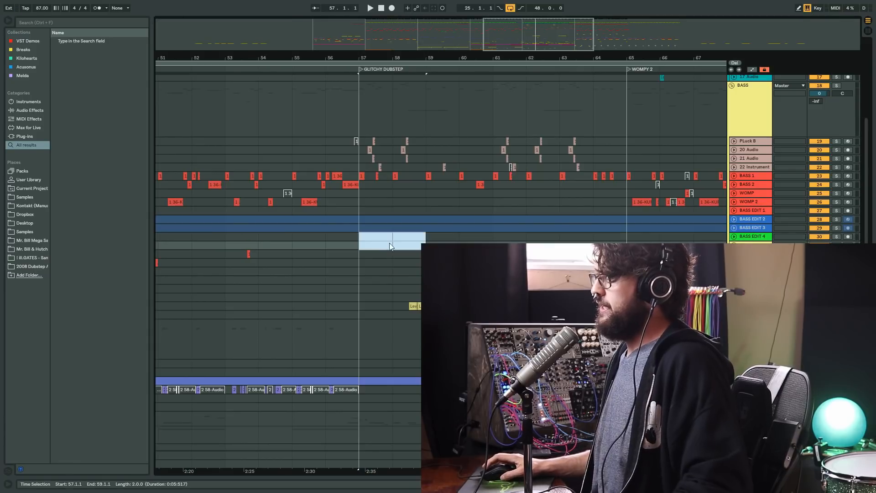
pyautogui.click(368, 245)
pyautogui.press('space')
pyautogui.moveTo(428, 58); pyautogui.dragTo(361, 58)
pyautogui.scroll(3, 351, 193)
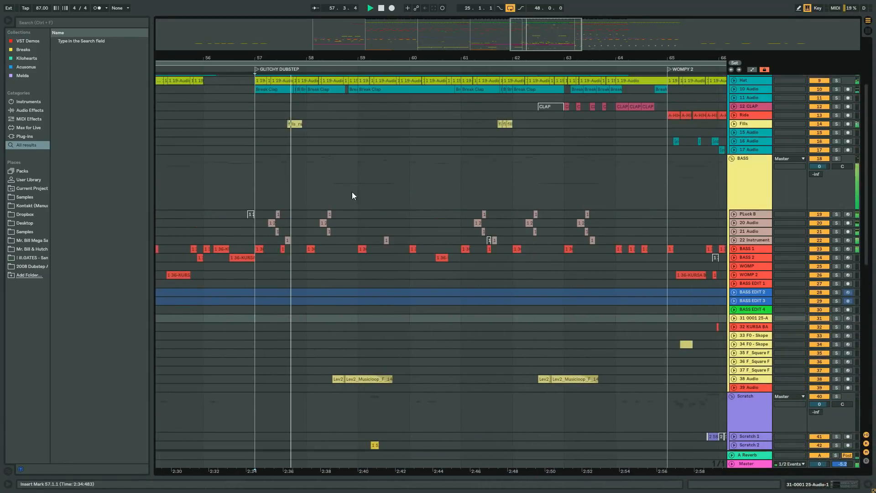
pyautogui.scroll(4, 350, 195)
pyautogui.click(249, 232)
pyautogui.moveTo(271, 58); pyautogui.dragTo(271, 86)
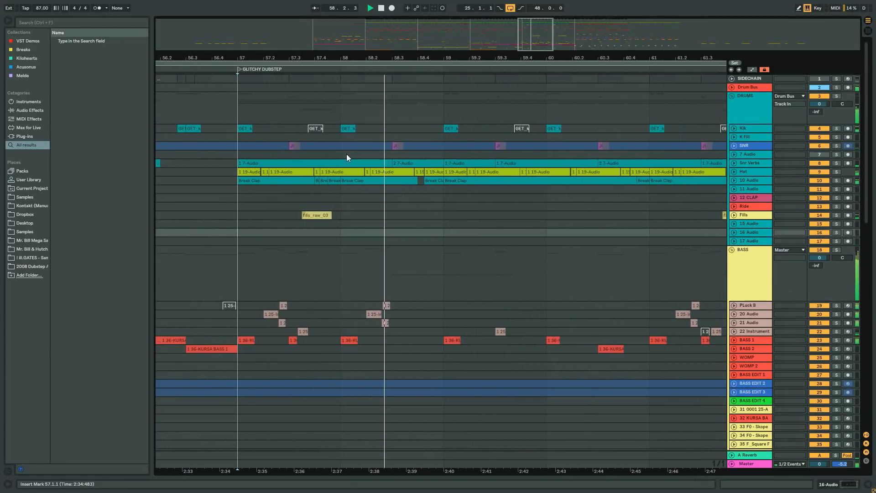
# - Stop playback and insert a new audio track directly below the Kik track
pyautogui.click(751, 129)
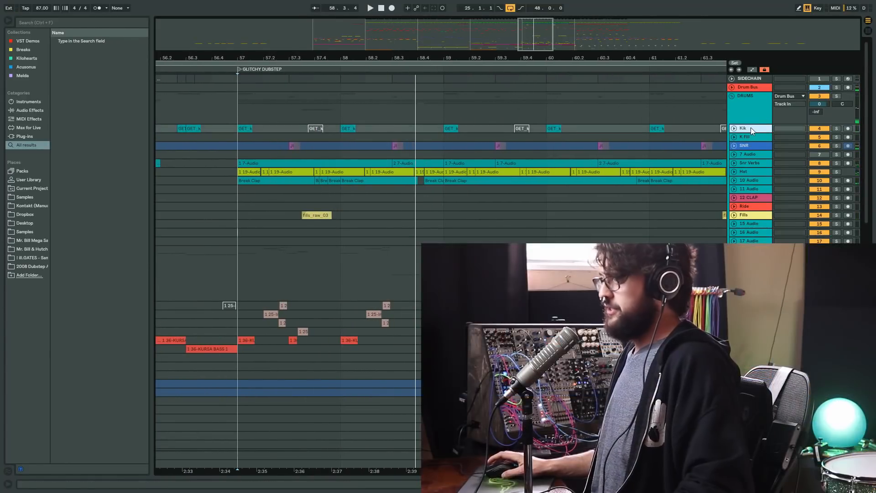
pyautogui.hotkey('ctrl', 't')
pyautogui.press('space')
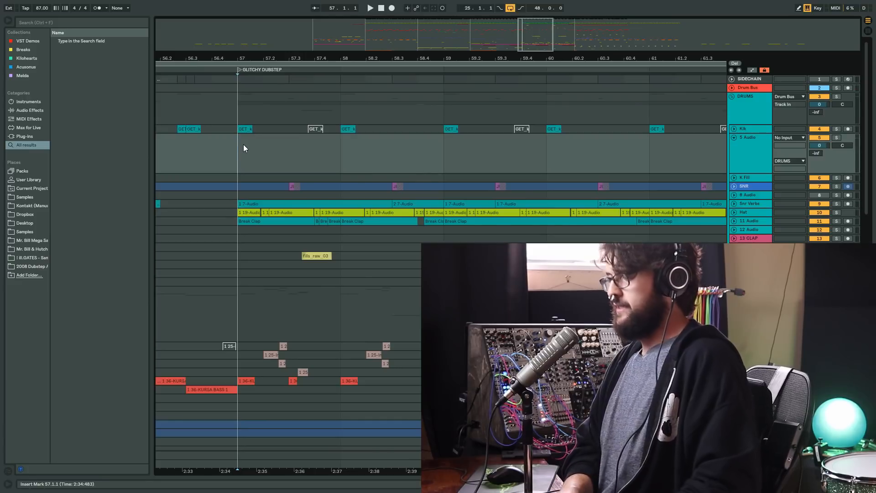
# - Search the browser for KICK and preview several samples from the results
pyautogui.hotkey('ctrl', 'f')
pyautogui.write('KICK')
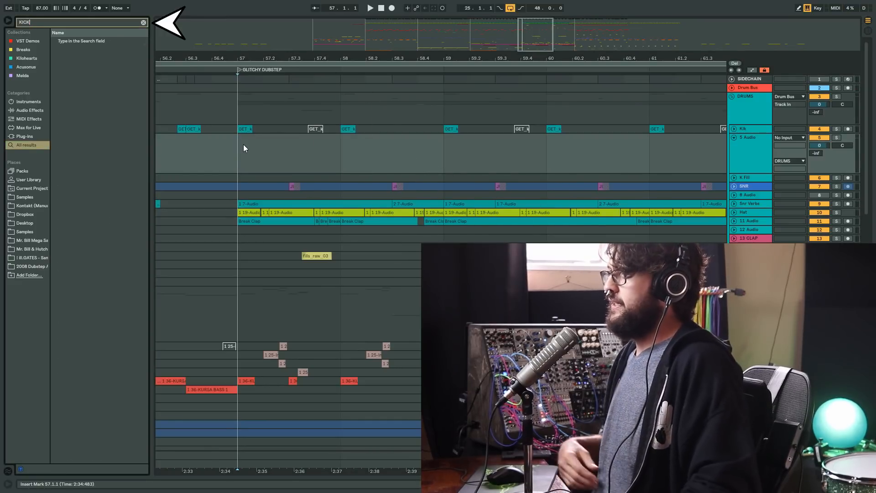
pyautogui.moveTo(145, 43); pyautogui.dragTo(143, 127)
pyautogui.click(113, 126)
pyautogui.click(108, 187)
pyautogui.click(104, 239)
pyautogui.click(101, 290)
pyautogui.click(104, 351)
pyautogui.click(106, 404)
# - Preview Cymatics - Kick 17.wav from further down the kick results and return to the start of the list
pyautogui.moveTo(146, 128); pyautogui.dragTo(144, 152)
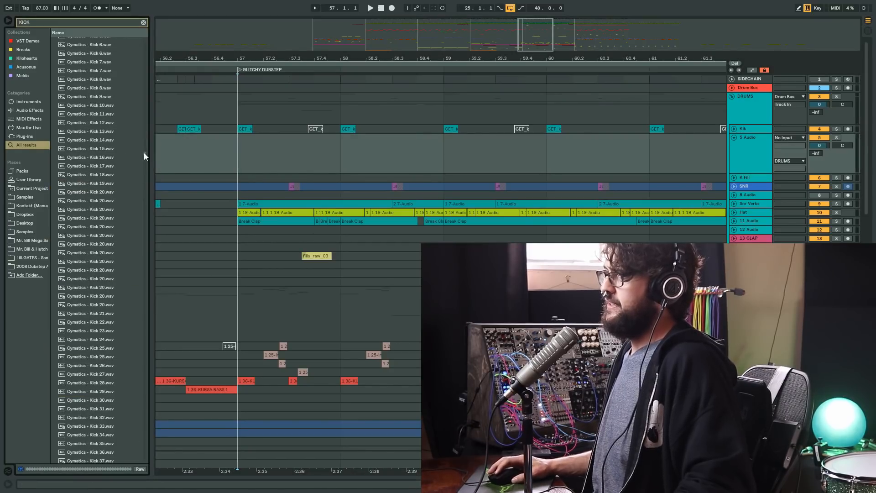
pyautogui.click(125, 166)
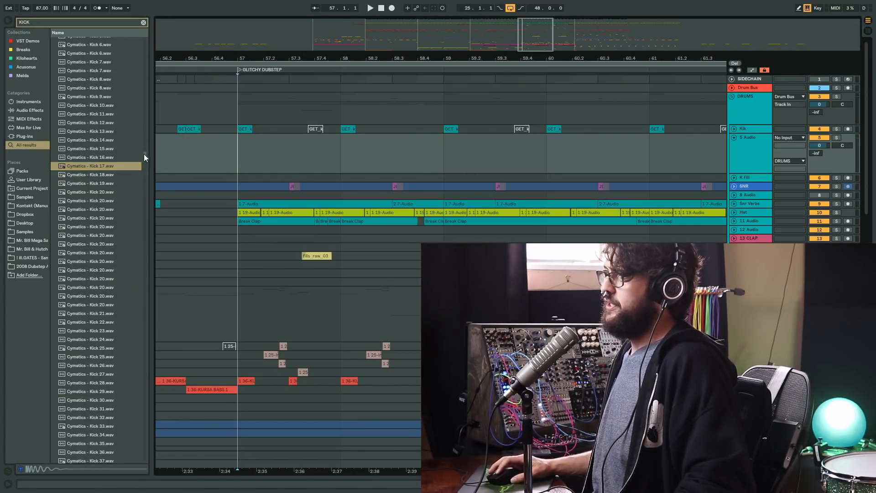
pyautogui.moveTo(143, 154); pyautogui.dragTo(141, 26)
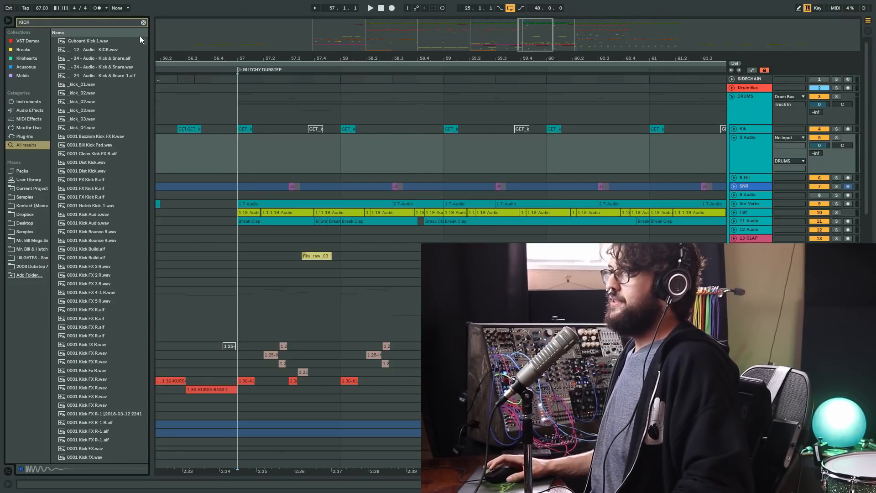
# - Sort the kick results by name in reverse order and preview KJS Bub 20 Kick 3.wav
pyautogui.moveTo(62, 24); pyautogui.dragTo(15, 22)
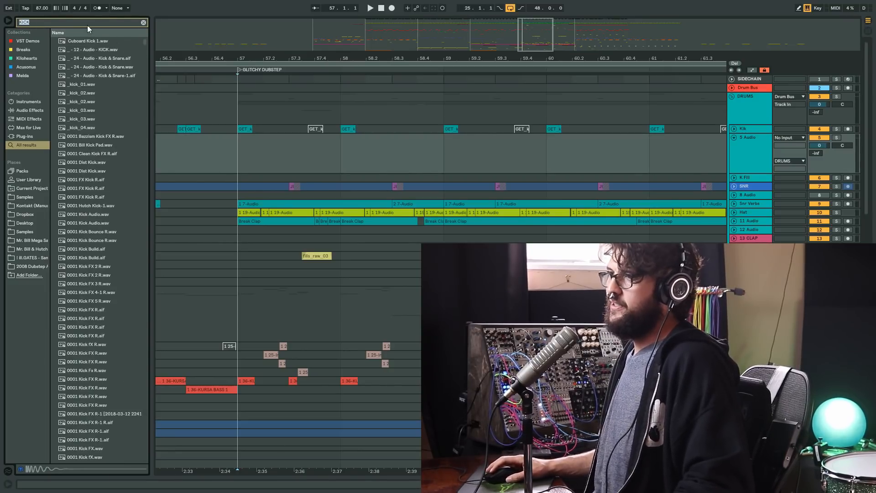
pyautogui.click(127, 33)
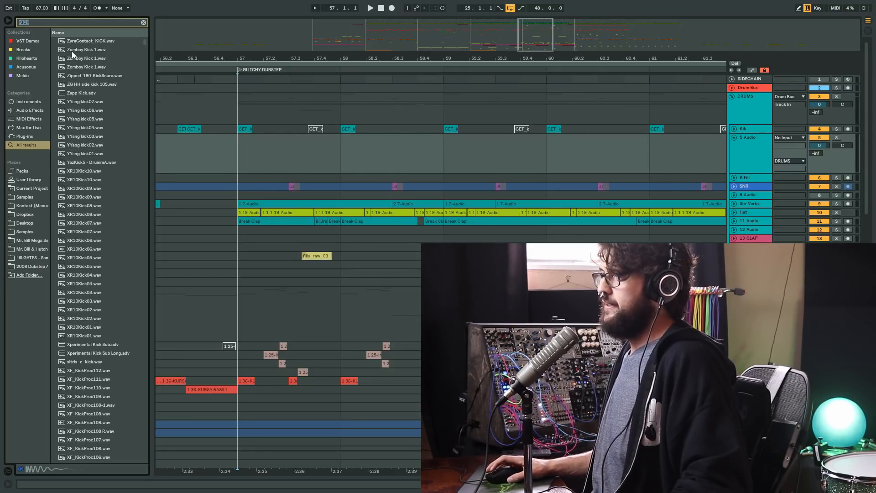
pyautogui.click(90, 34)
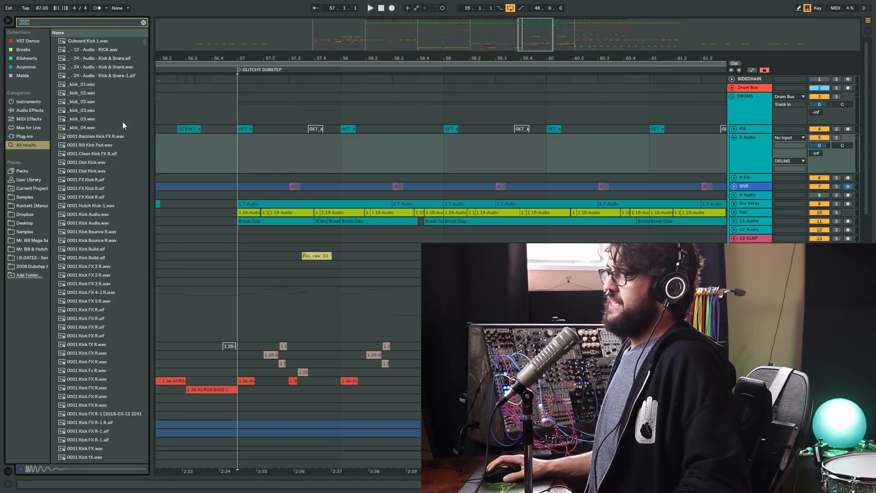
pyautogui.moveTo(143, 44); pyautogui.dragTo(141, 149)
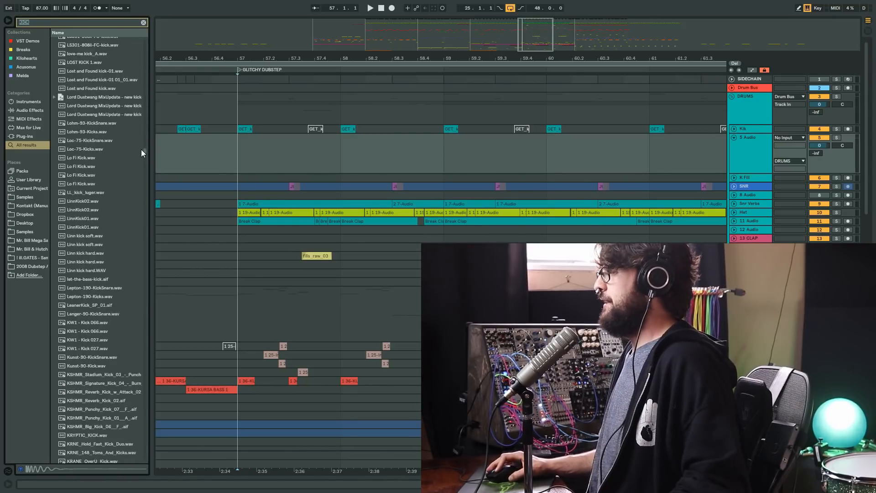
pyautogui.click(114, 176)
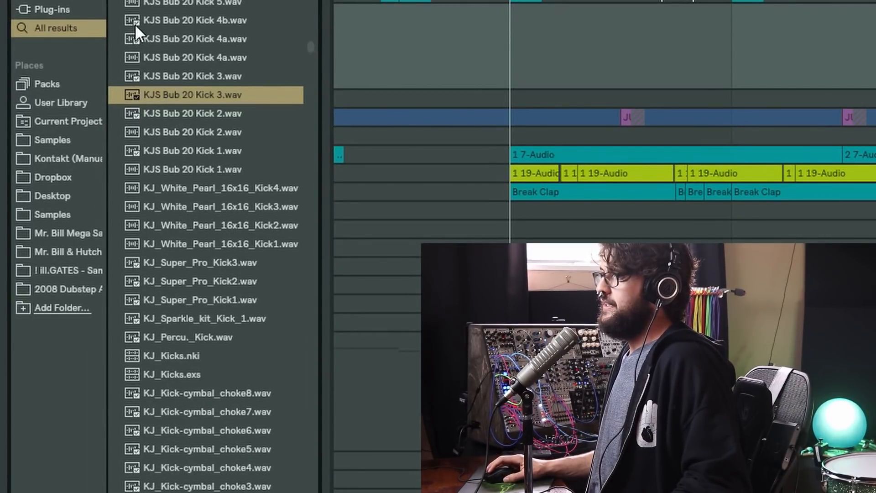
pyautogui.moveTo(312, 51); pyautogui.dragTo(308, 481)
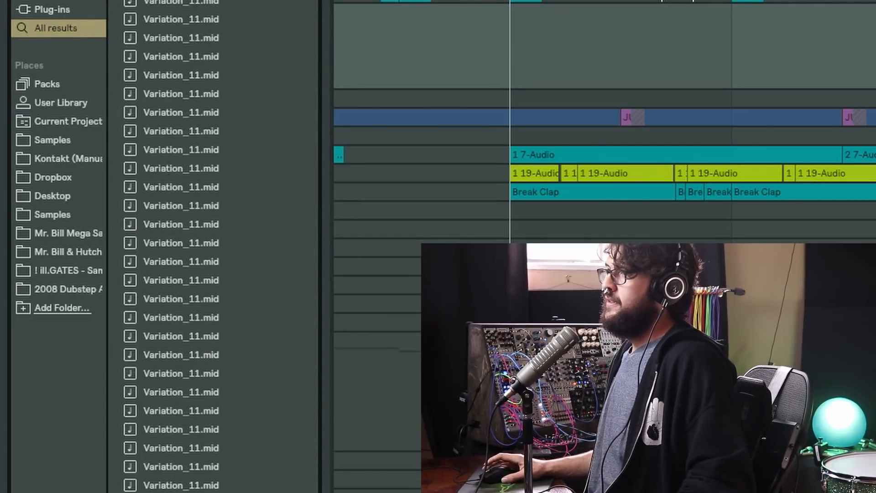
pyautogui.moveTo(311, 488); pyautogui.dragTo(310, 492)
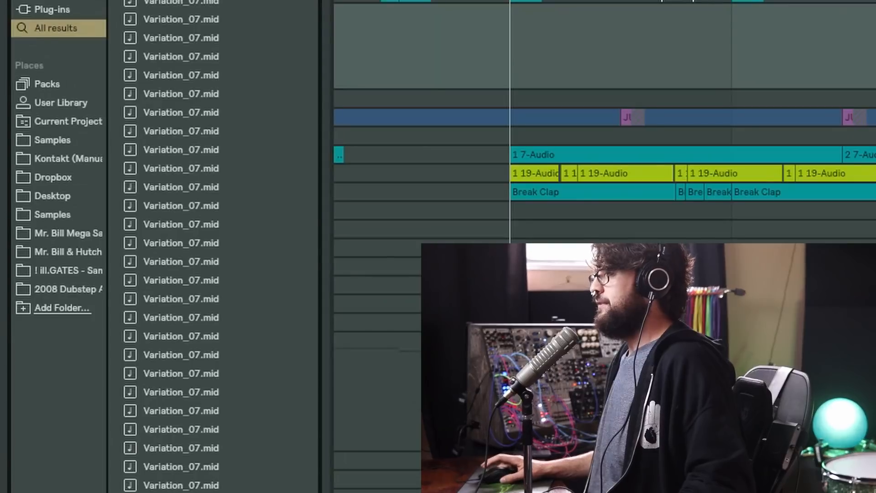
# - Look at the Auto Pan presets in Audio Effects and the Pitch Shift folder in Plug-ins
pyautogui.click(63, 153)
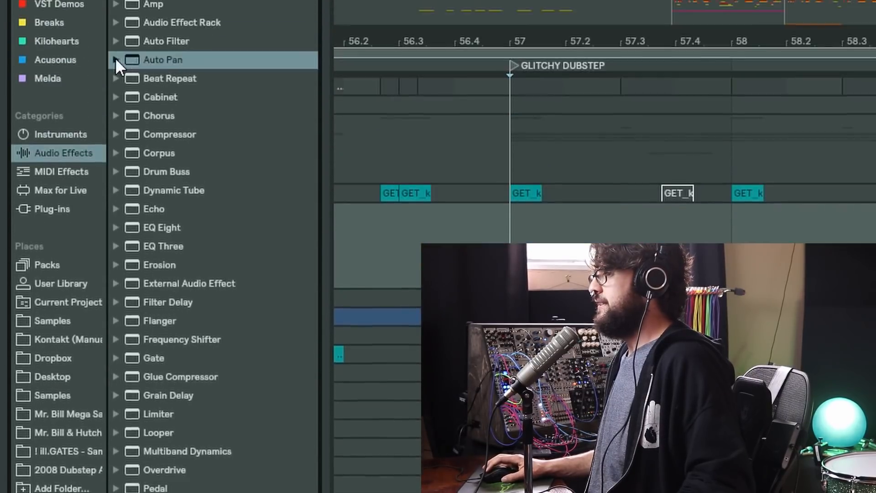
pyautogui.click(116, 60)
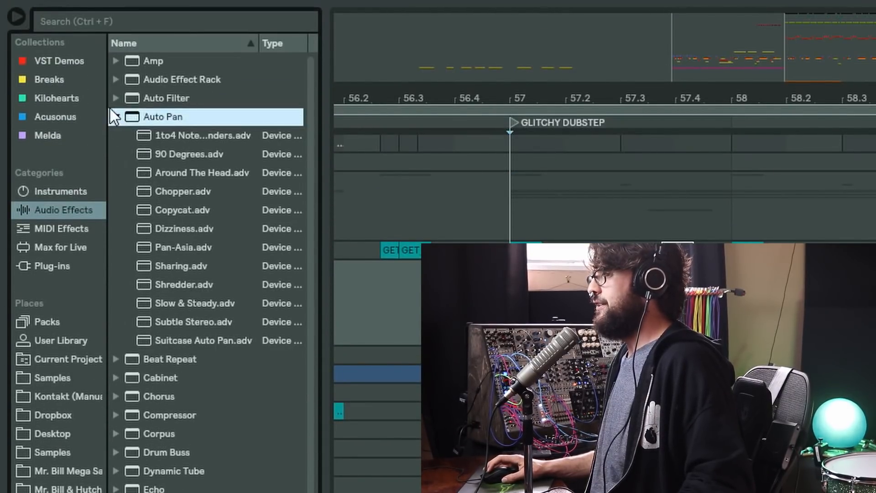
pyautogui.click(56, 264)
pyautogui.click(117, 172)
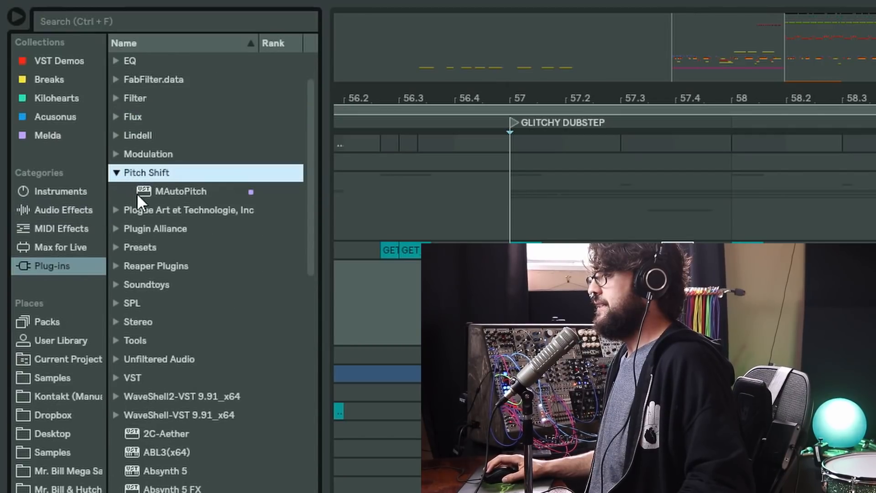
# - Look through the Max MIDI Effect devices, the Scale presets in MIDI Effects, and the Audio Effects and Instruments categories
pyautogui.click(87, 246)
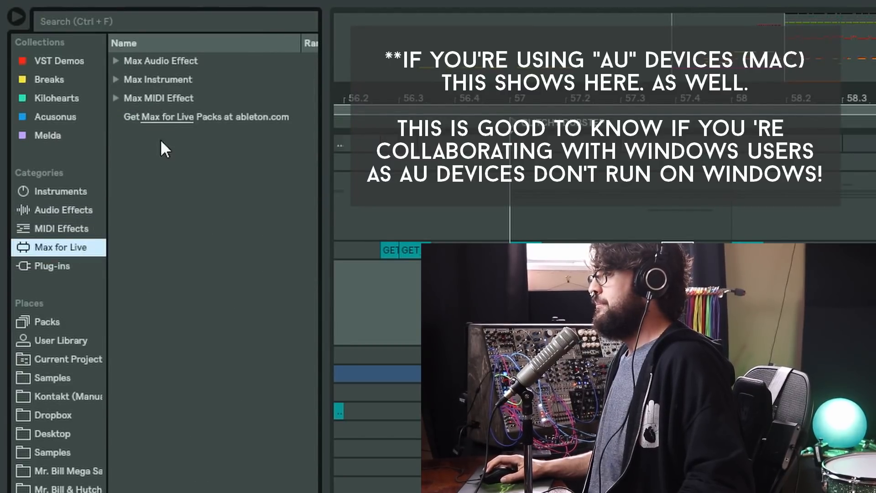
pyautogui.click(117, 97)
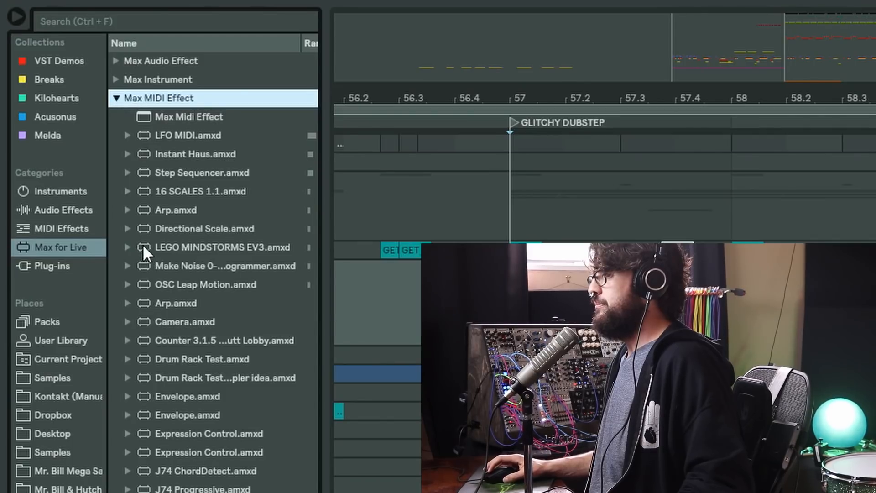
pyautogui.click(61, 229)
pyautogui.click(117, 172)
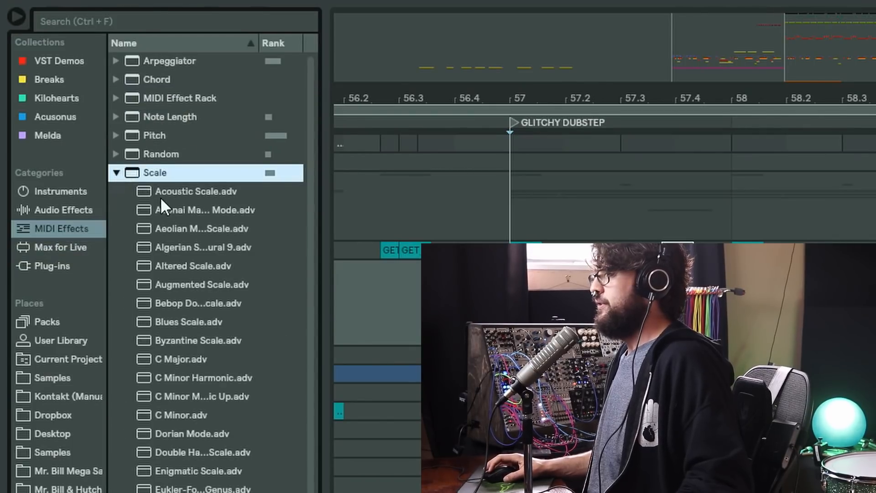
pyautogui.click(45, 203)
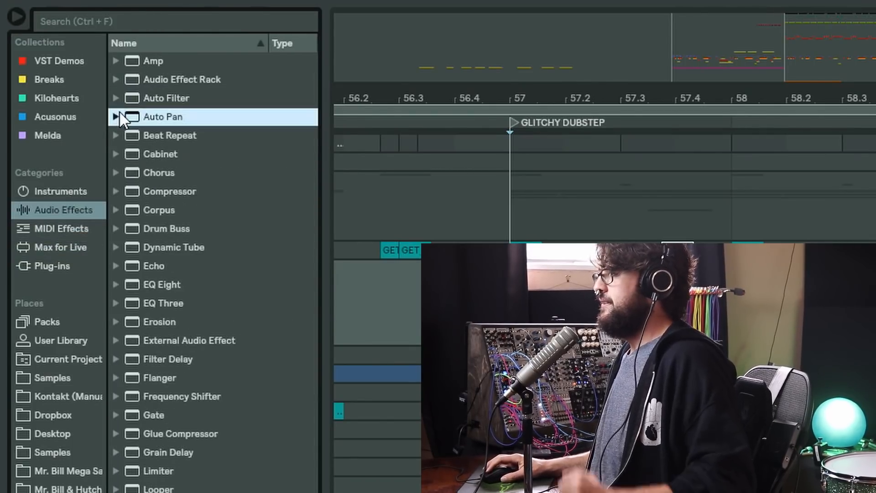
pyautogui.click(65, 187)
# - Expand the Imported folder inside the User Library's Samples folder
pyautogui.click(50, 341)
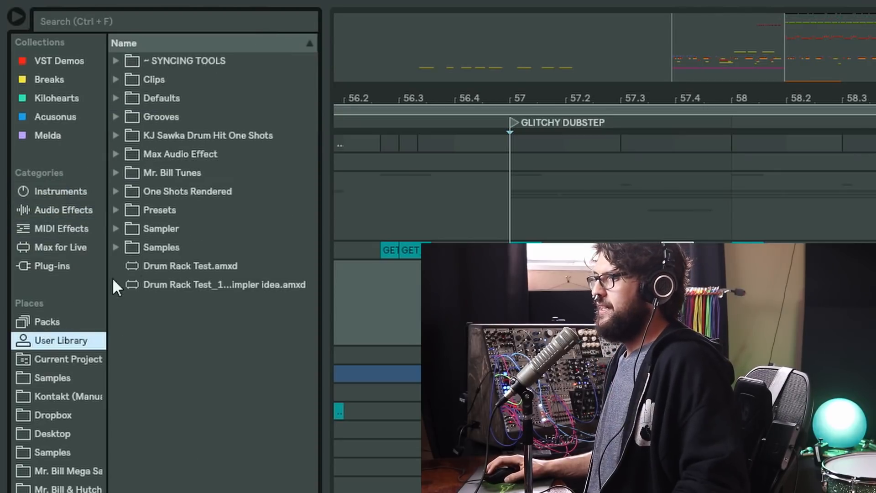
pyautogui.click(116, 246)
pyautogui.click(128, 266)
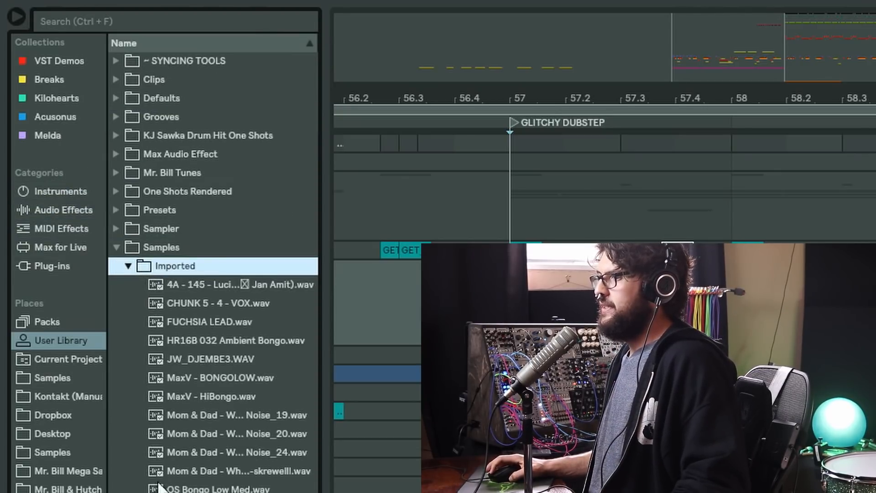
# - Look inside the Samples place and expand its Interesting Downloads folder and the Fairground Organ subfolder
pyautogui.click(39, 360)
pyautogui.click(43, 379)
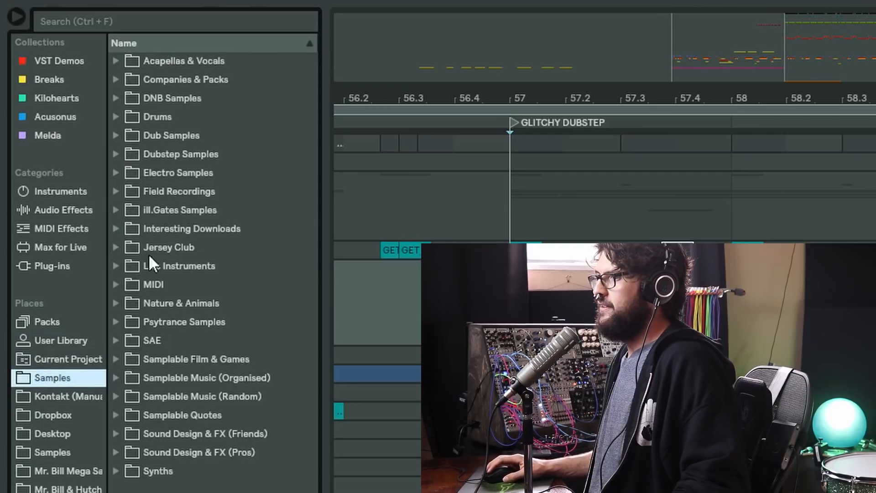
pyautogui.click(116, 229)
pyautogui.click(128, 248)
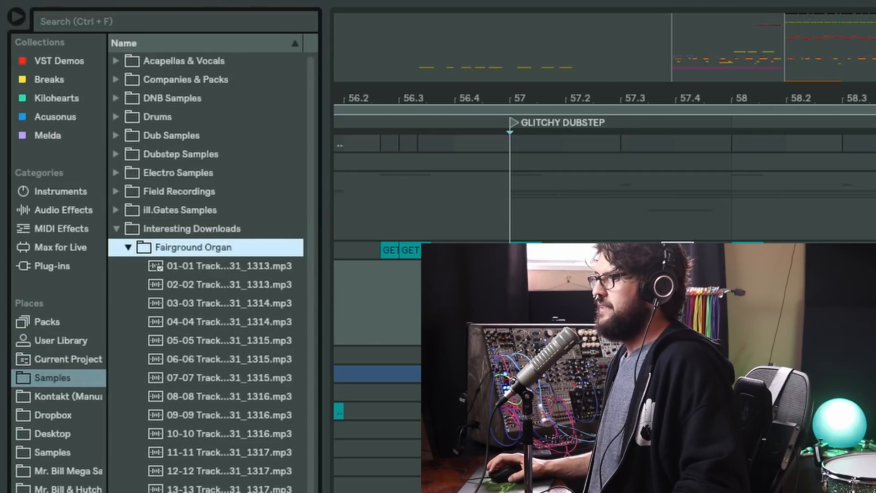
# - Look at the Mr. Bill Mega sample place, and browse the One Shots Rendered folder in the Mr. Bill & Hutch place
pyautogui.click(51, 474)
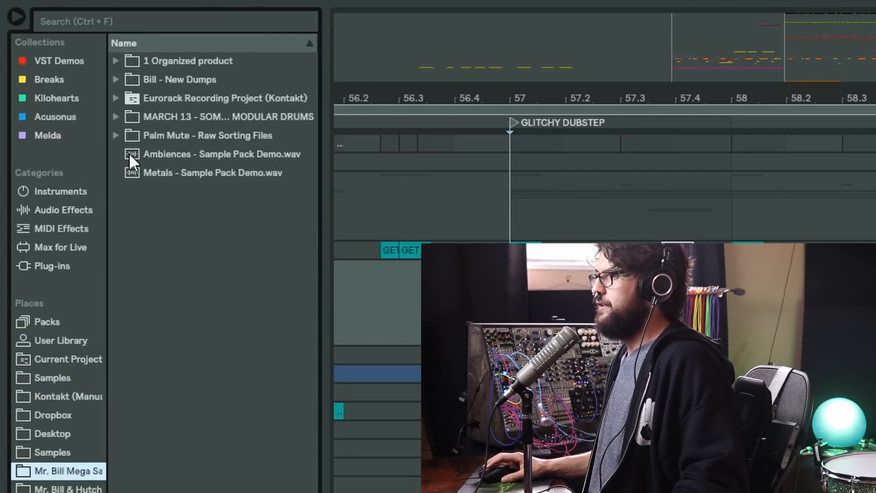
pyautogui.click(29, 485)
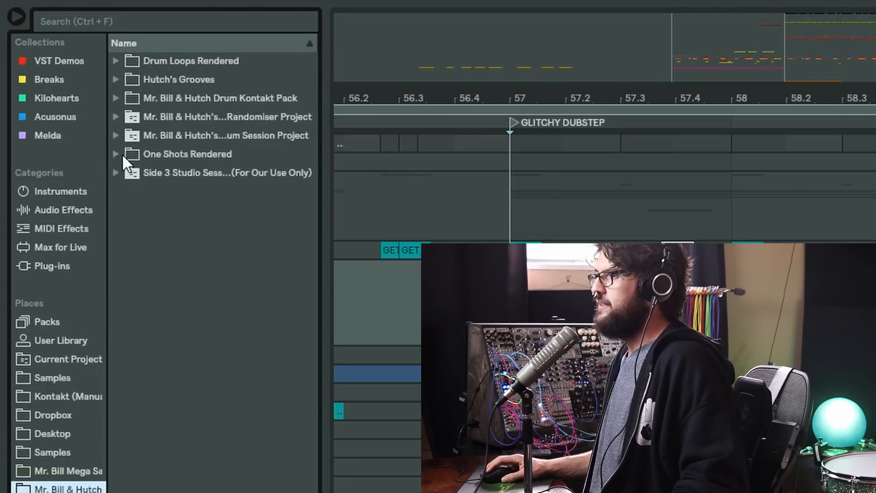
pyautogui.click(122, 154)
pyautogui.scroll(-2, 161, 397)
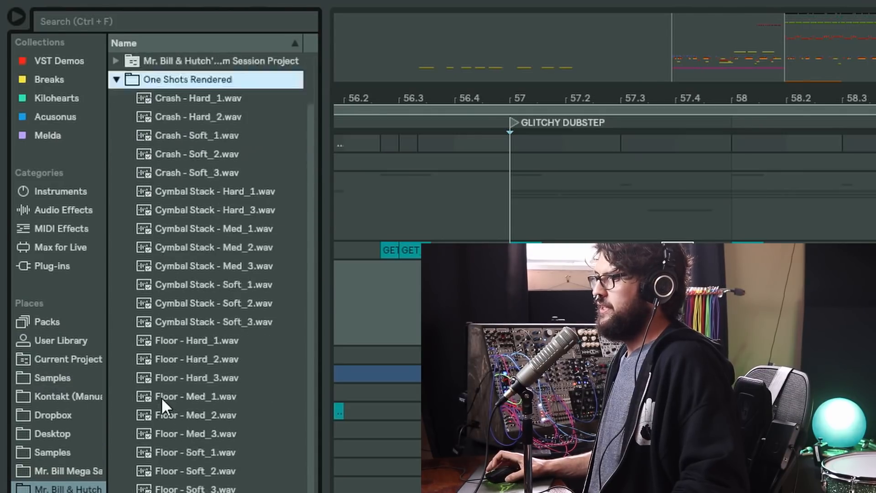
pyautogui.scroll(-3, 161, 397)
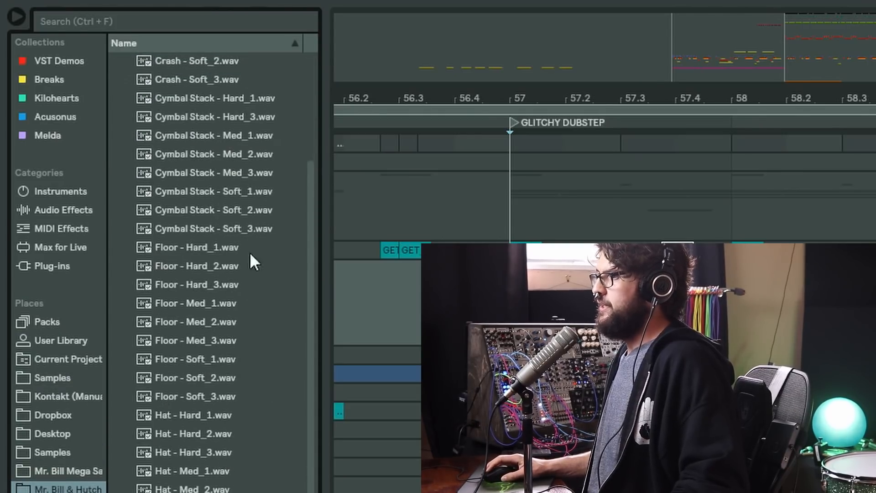
pyautogui.scroll(4, 187, 193)
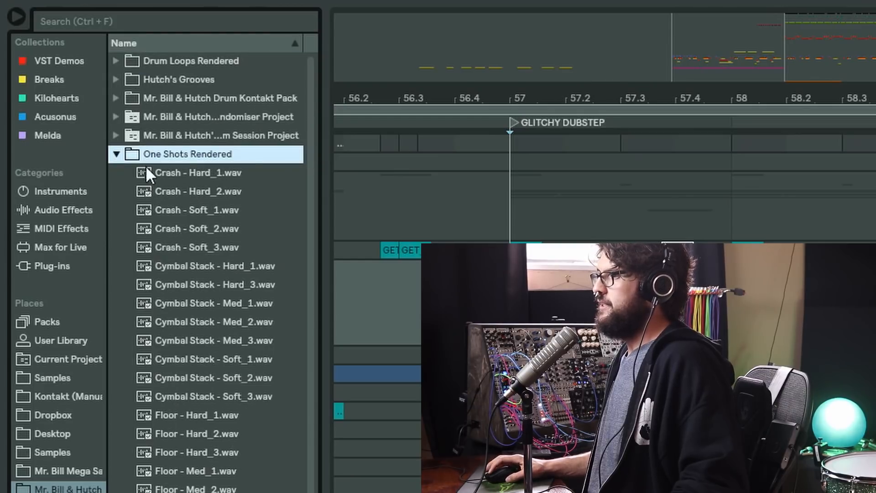
# - Collapse One Shots Rendered, expand the Drum Session project and its .als file, and select its Grooves
pyautogui.click(119, 153)
pyautogui.click(117, 134)
pyautogui.click(127, 152)
pyautogui.click(126, 153)
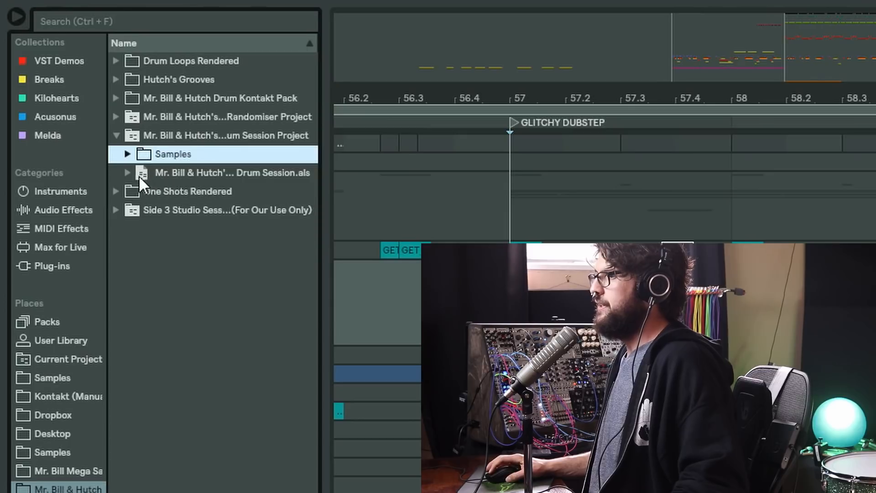
pyautogui.click(128, 175)
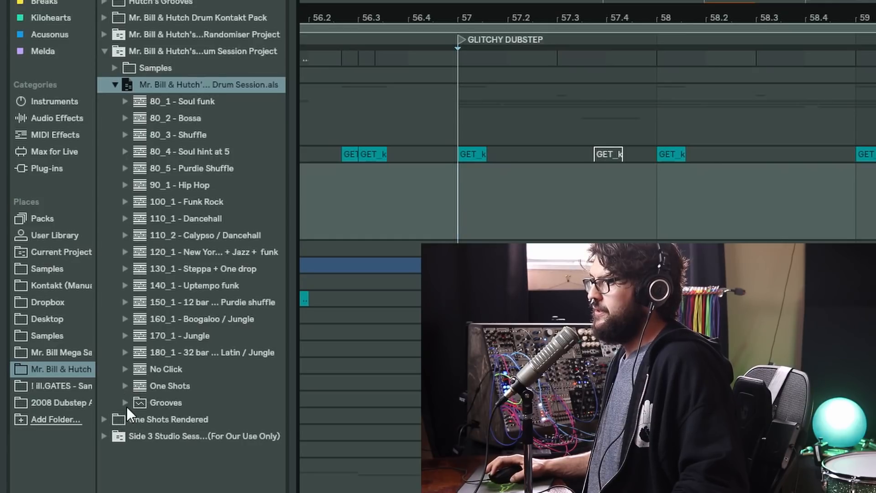
pyautogui.click(149, 404)
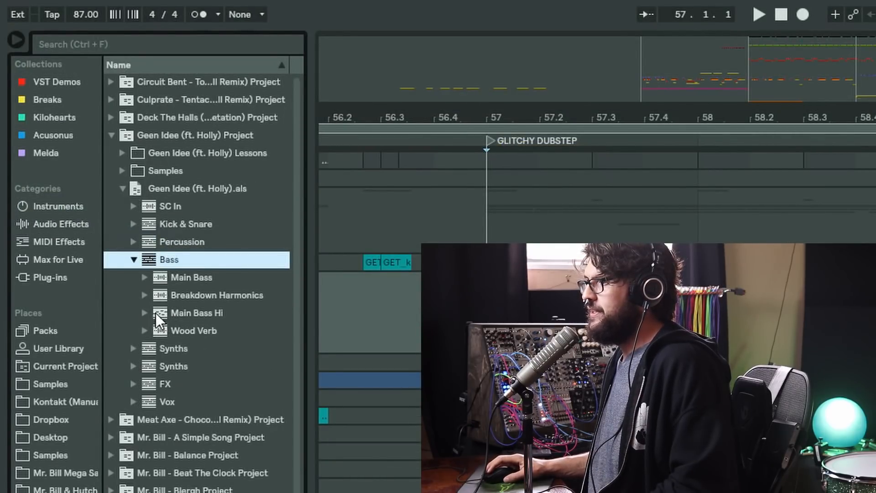
# - Look through the individual tracks in the Bass group of Geen Idee (ft. Holly).als, and collapse the project
pyautogui.click(167, 332)
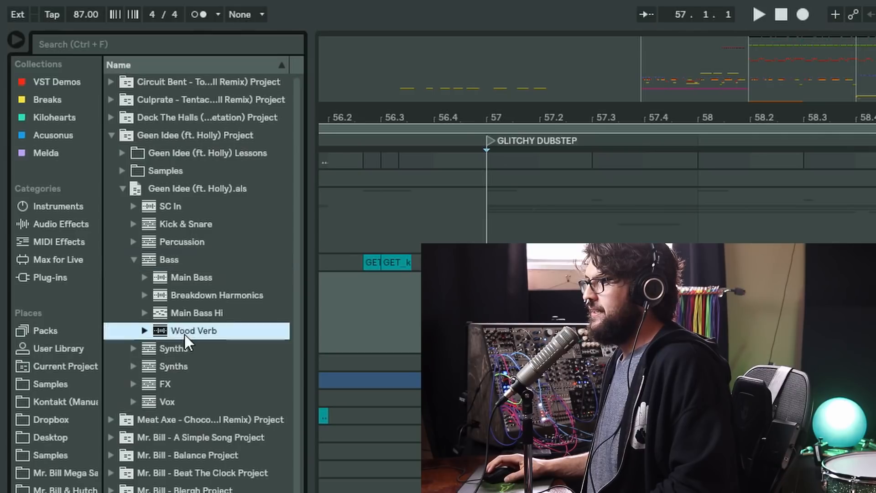
pyautogui.click(162, 297)
pyautogui.click(169, 278)
pyautogui.click(182, 301)
pyautogui.click(182, 329)
pyautogui.click(181, 314)
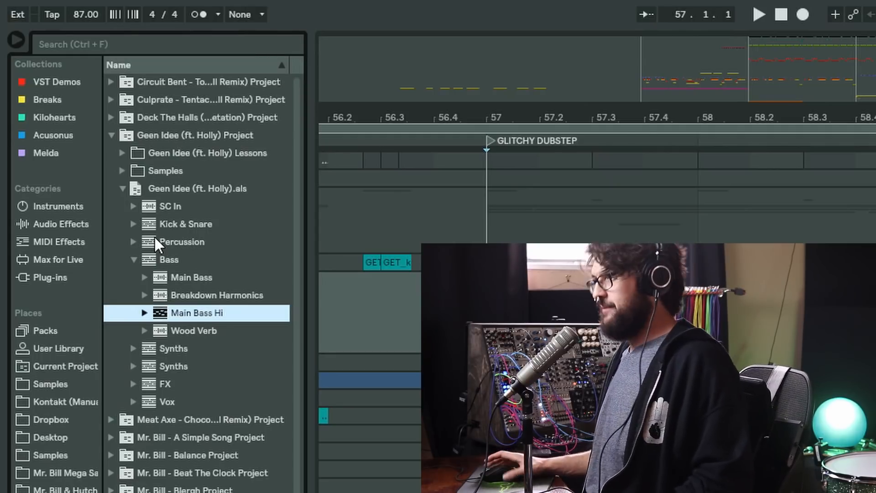
pyautogui.click(111, 135)
# - Widen the browser and show the Rank column in place of Type for the Audio Effects category
pyautogui.moveTo(306, 135); pyautogui.dragTo(371, 135)
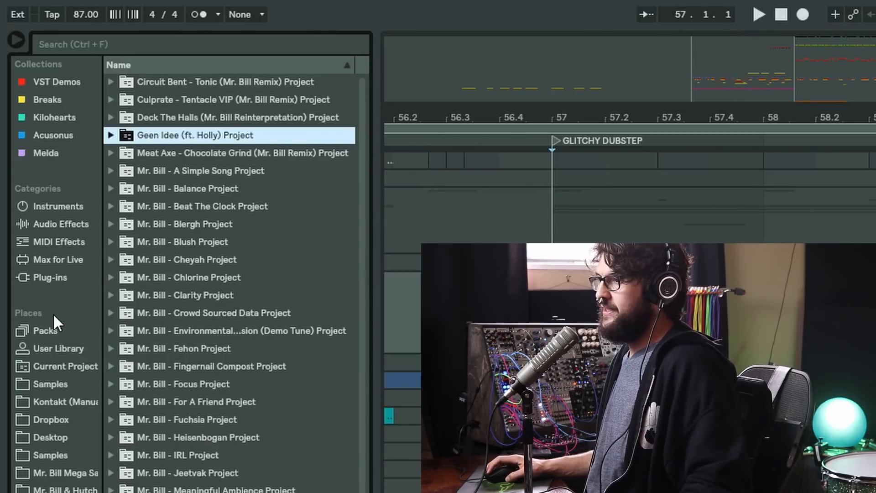
pyautogui.click(47, 223)
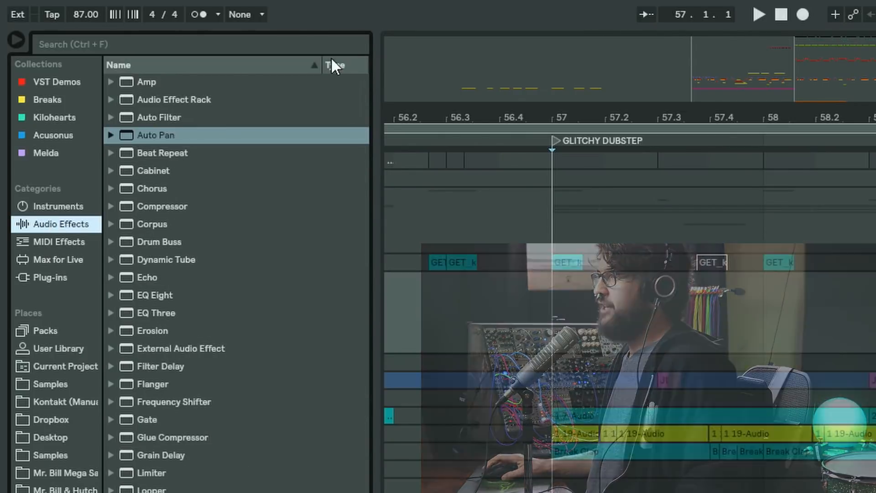
pyautogui.rightClick(344, 64)
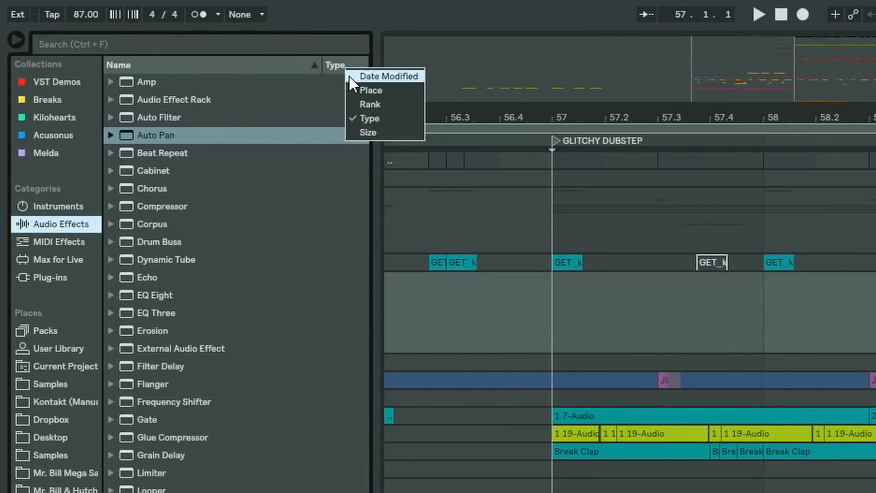
pyautogui.click(369, 104)
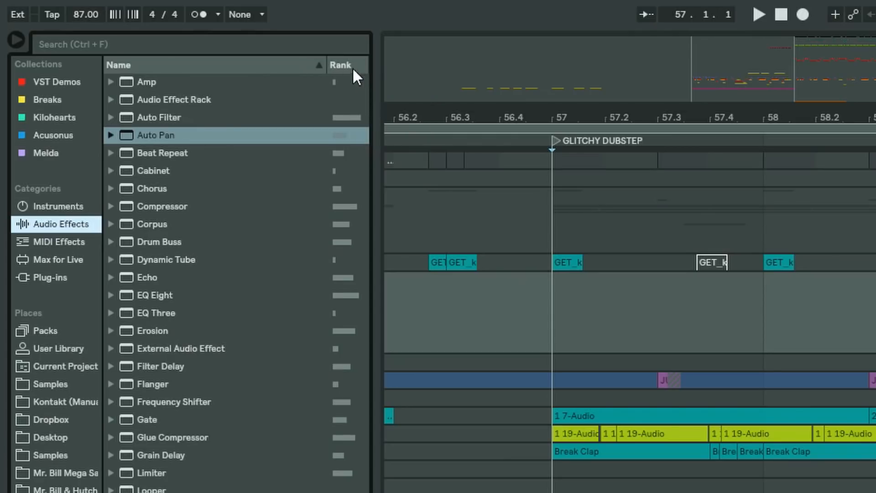
# - Sort the audio effects by highest rank, enlarging the browser and its Rank column
pyautogui.moveTo(374, 89); pyautogui.dragTo(462, 84)
pyautogui.click(421, 67)
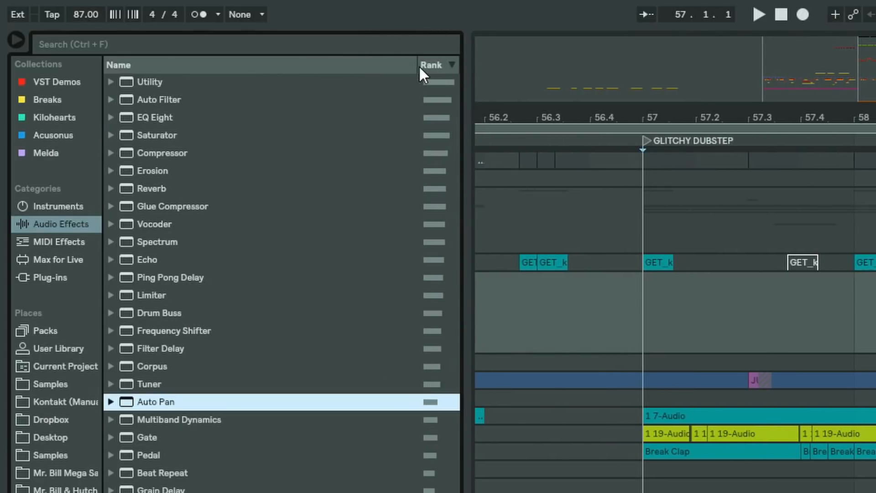
pyautogui.moveTo(414, 66); pyautogui.dragTo(279, 61)
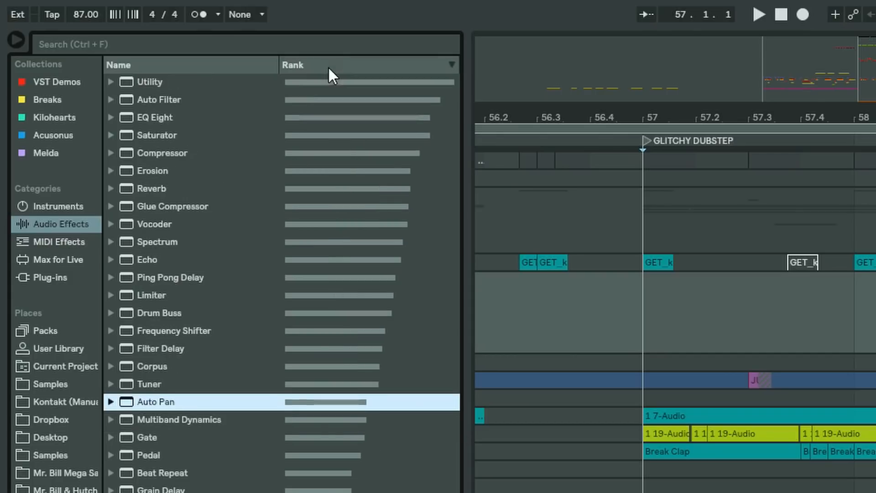
# - Look through the highest-ranked audio effects one by one, from Utility down to Erosion
pyautogui.click(205, 87)
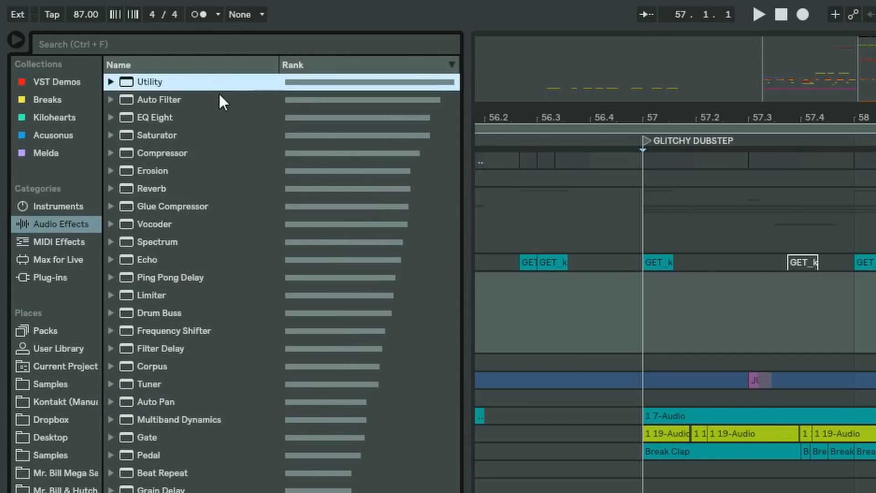
pyautogui.click(169, 101)
pyautogui.click(167, 120)
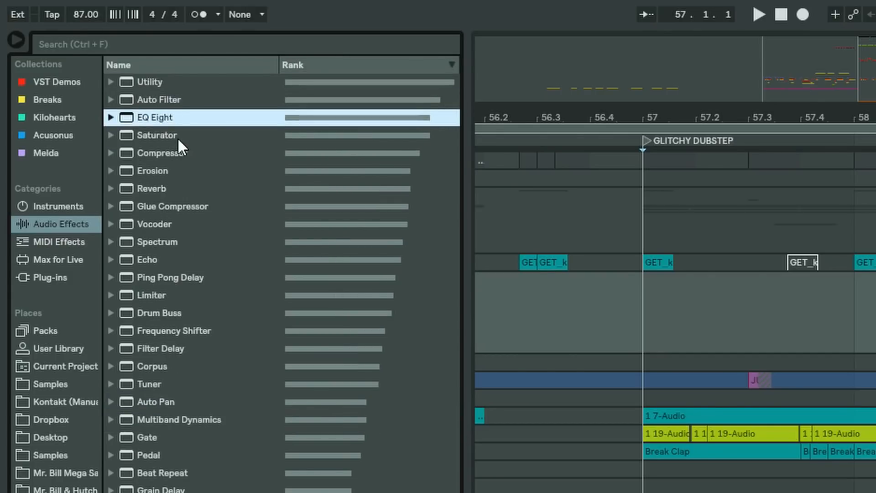
pyautogui.click(177, 136)
pyautogui.click(178, 153)
pyautogui.click(178, 171)
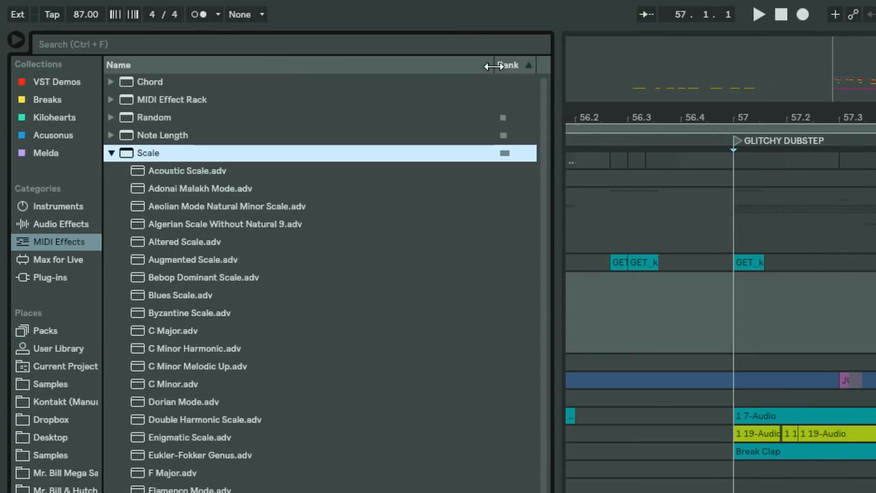
# - Widen the Rank column for MIDI Effects, sort them by highest rank and collapse the Scale presets
pyautogui.moveTo(493, 66); pyautogui.dragTo(369, 67)
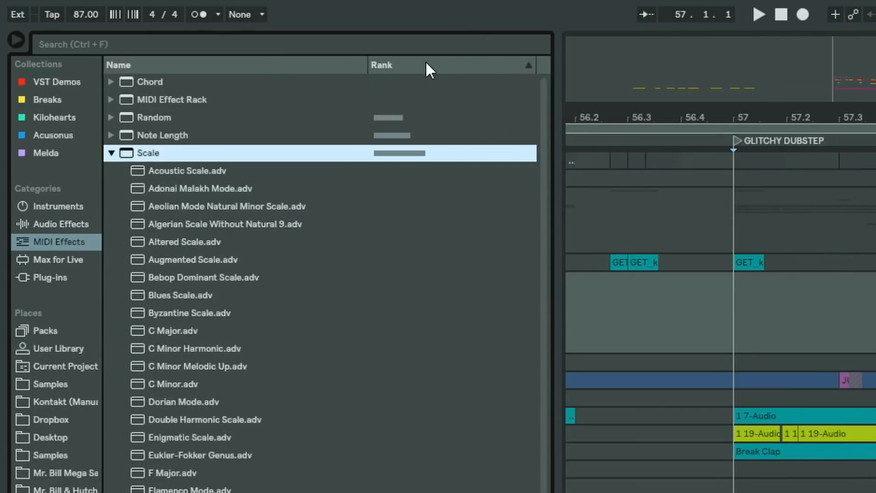
pyautogui.click(425, 64)
pyautogui.click(234, 86)
pyautogui.click(129, 133)
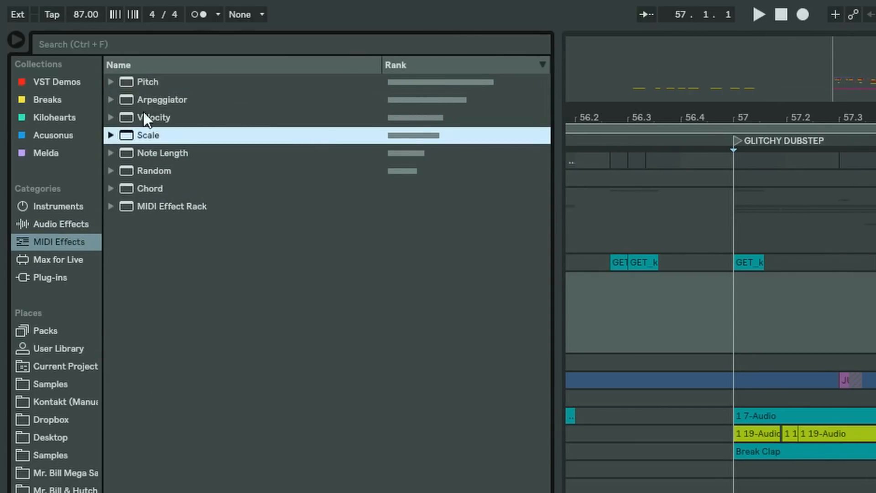
# - Show the Instruments category, sort it by highest rank and widen its Rank column
pyautogui.click(64, 223)
pyautogui.click(58, 206)
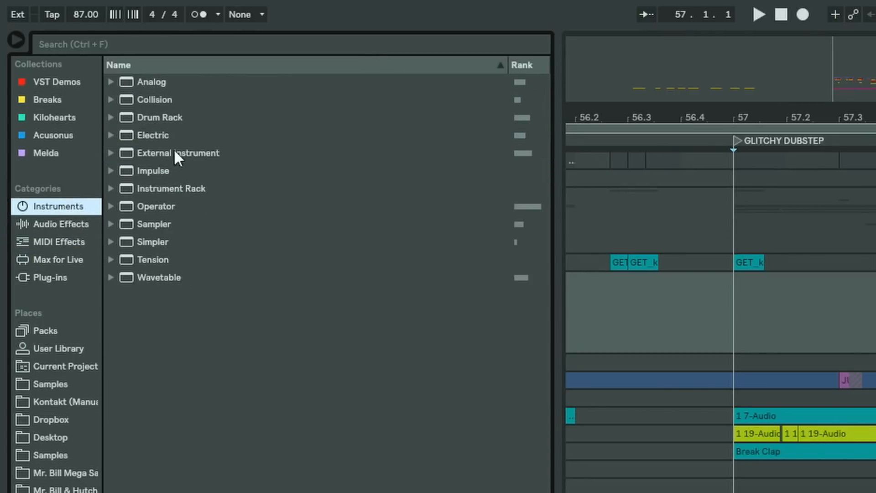
pyautogui.click(529, 65)
pyautogui.moveTo(508, 65); pyautogui.dragTo(303, 65)
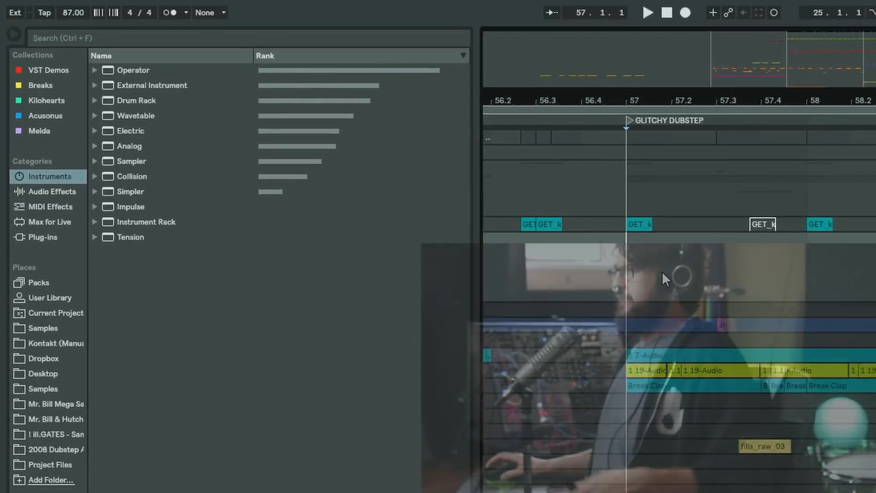
# - Delete the empty 5 Audio track between Kik and K Fill
pyautogui.moveTo(775, 319); pyautogui.dragTo(822, 253)
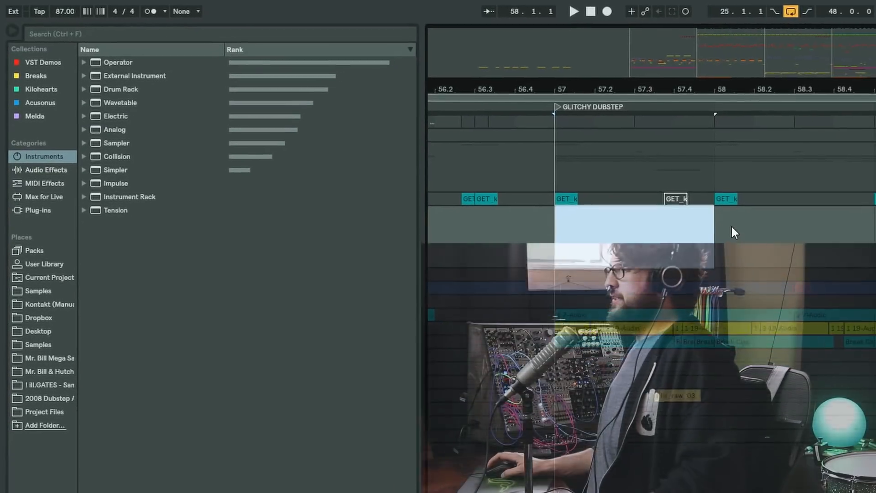
pyautogui.click(740, 153)
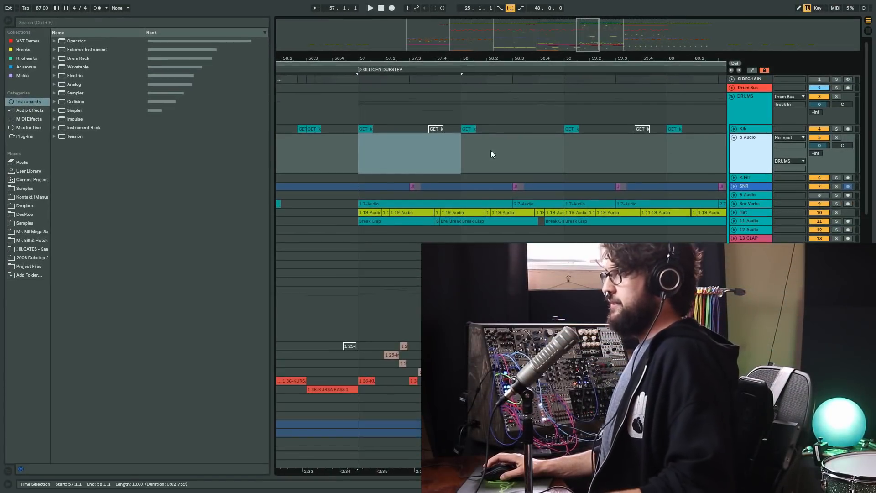
pyautogui.press('u')
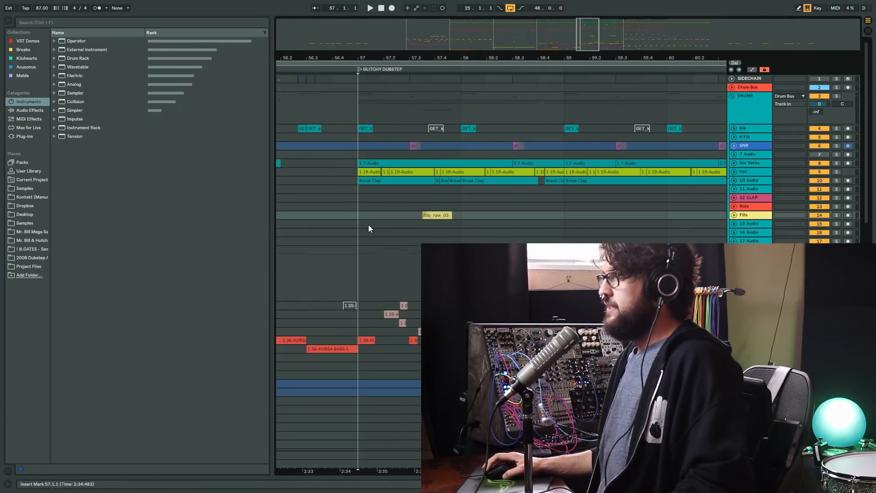
# - Set the arrangement's fixed grid to 1/2, select a stretch of the empty audio tracks to try it, and play from bar 57
pyautogui.moveTo(368, 224); pyautogui.dragTo(543, 239)
pyautogui.rightClick(541, 236)
pyautogui.click(562, 397)
pyautogui.click(365, 237)
pyautogui.moveTo(562, 235); pyautogui.dragTo(500, 224)
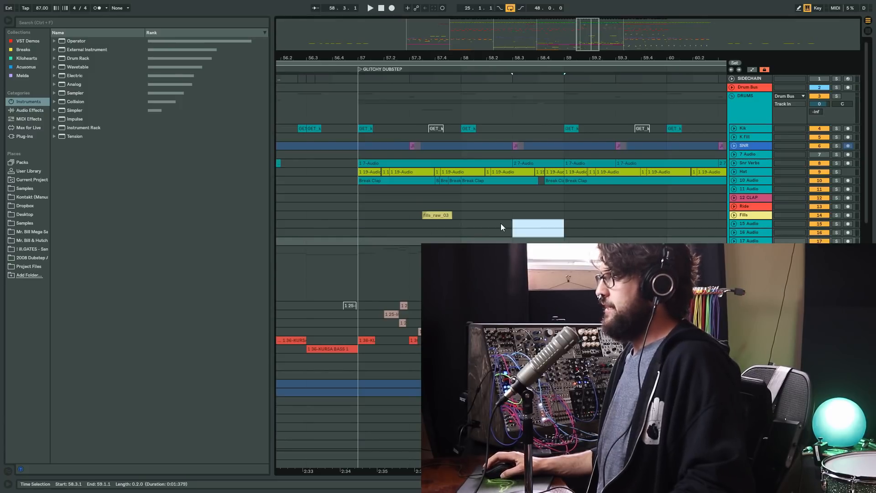
pyautogui.click(365, 237)
pyautogui.press('space')
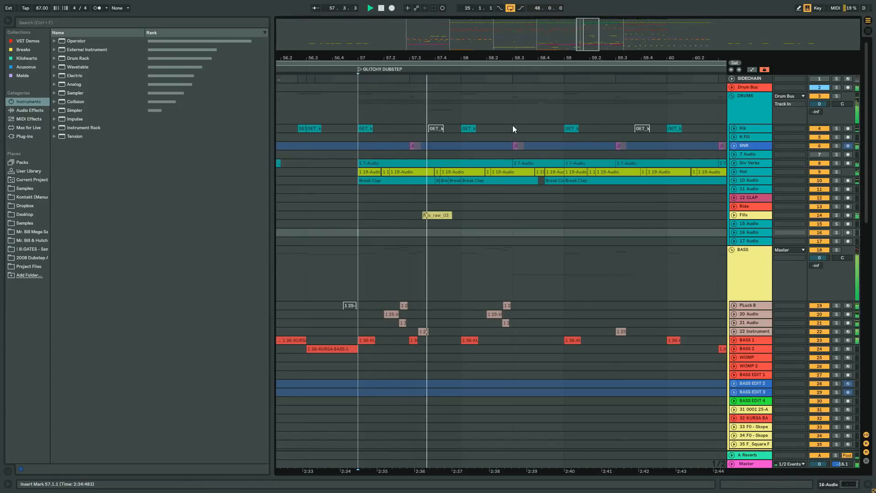
# - Set the arrangement's fixed grid to 1/8
pyautogui.moveTo(570, 58); pyautogui.dragTo(570, 83)
pyautogui.rightClick(516, 234)
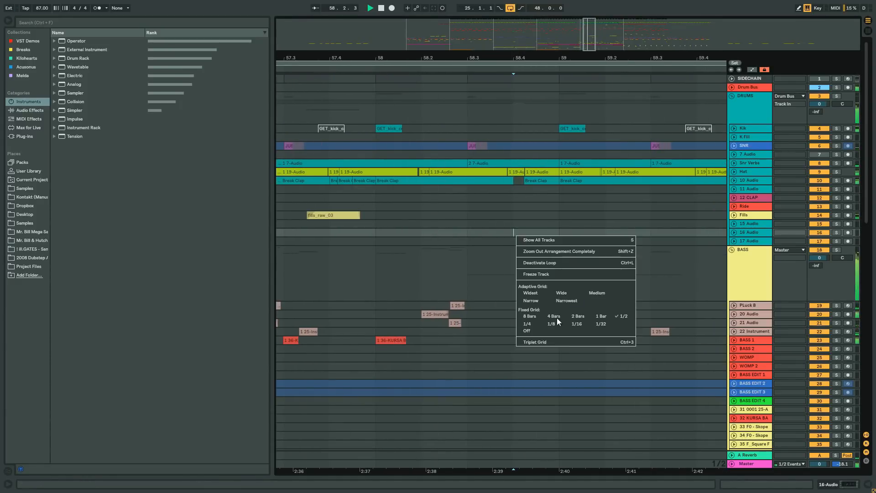
pyautogui.click(552, 324)
pyautogui.click(555, 240)
# - Select the time from 60.4.1 to 61.1.1 on the 15 Audio track and play the arrangement from there
pyautogui.moveTo(633, 50); pyautogui.dragTo(595, 24)
pyautogui.moveTo(604, 55); pyautogui.dragTo(533, 162)
pyautogui.moveTo(511, 63); pyautogui.dragTo(483, 187)
pyautogui.press('space')
pyautogui.moveTo(479, 224); pyautogui.dragTo(511, 224)
pyautogui.press('space')
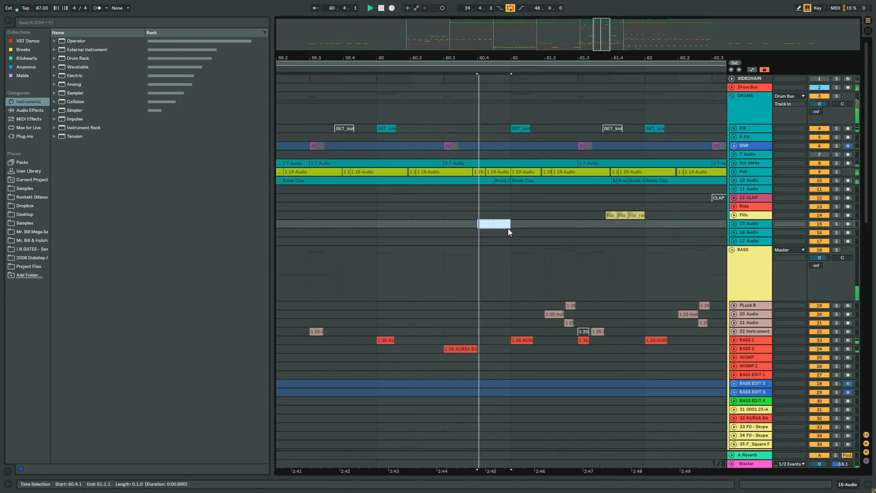
# - Stop playback and delete the clip content across the tracks between 60.4.1 and 61.1.1
pyautogui.press('space')
pyautogui.moveTo(478, 78); pyautogui.dragTo(511, 420)
pyautogui.press('Delete')
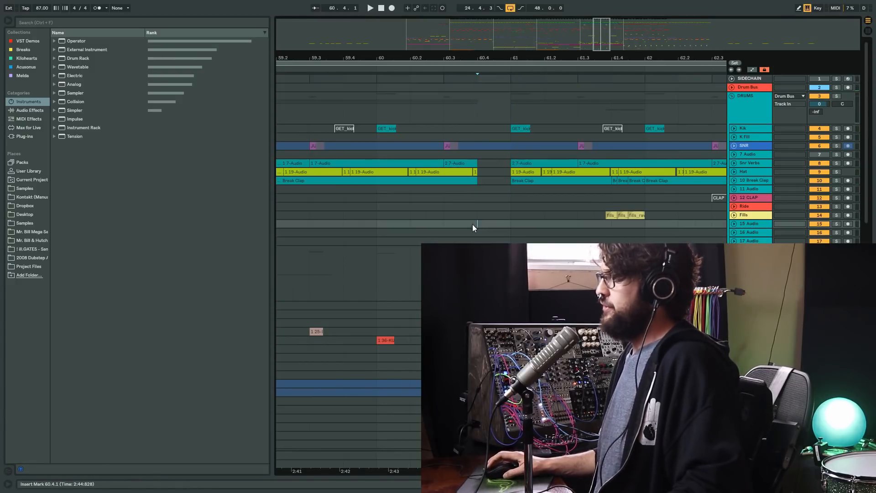
# - Fold the DRUMS, BASS, Scratch, GLITCH, VOX and RISER SHIT groups and insert a new audio track below them
pyautogui.click(767, 241)
pyautogui.click(746, 88)
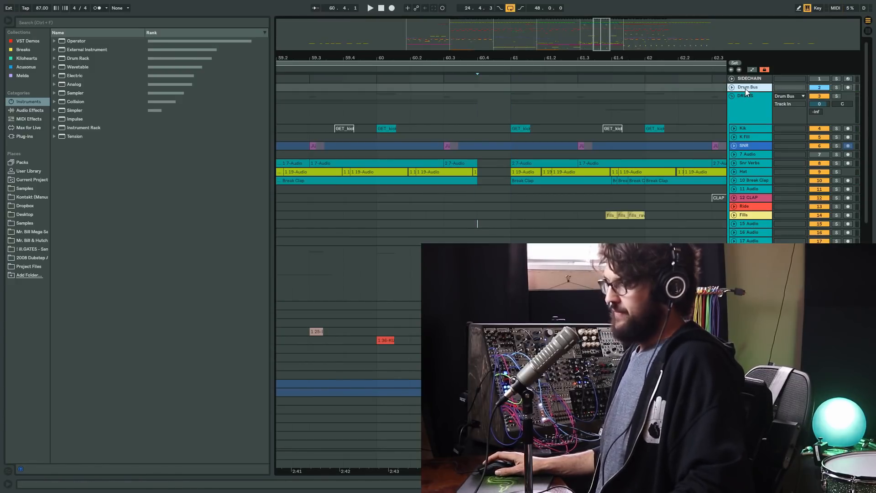
pyautogui.click(731, 250)
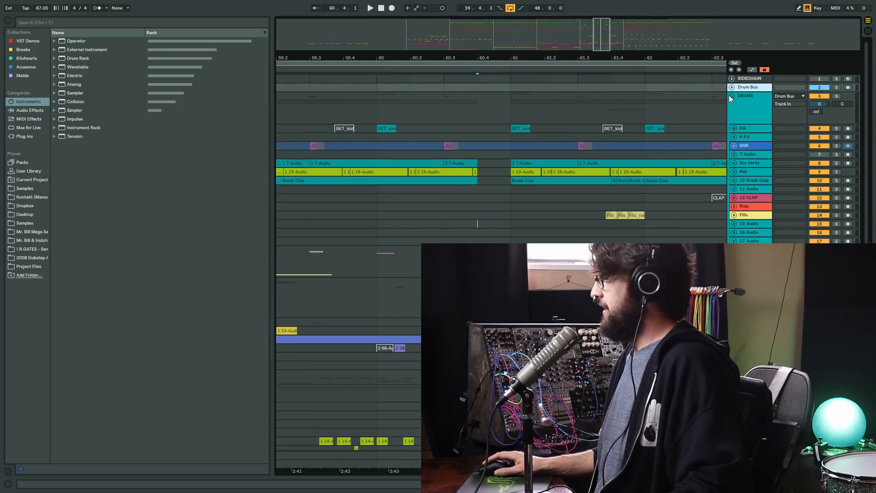
pyautogui.click(731, 96)
pyautogui.click(732, 153)
pyautogui.click(735, 169)
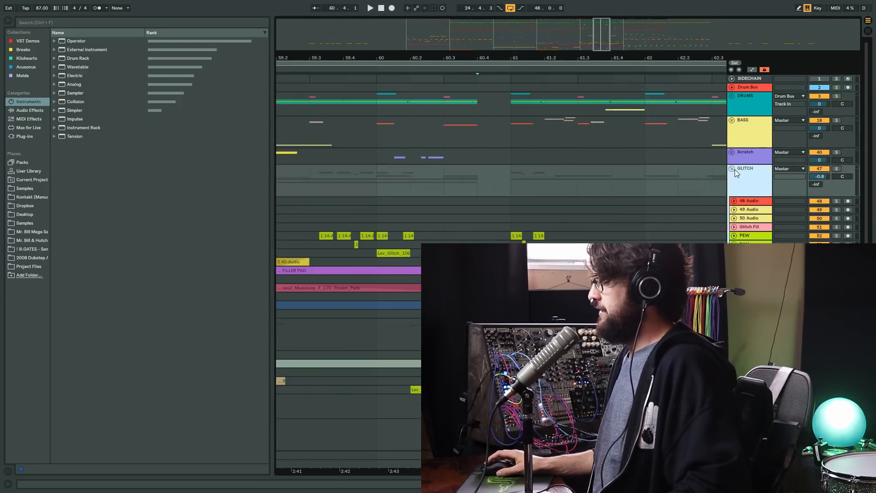
pyautogui.click(731, 169)
pyautogui.click(732, 193)
pyautogui.click(737, 208)
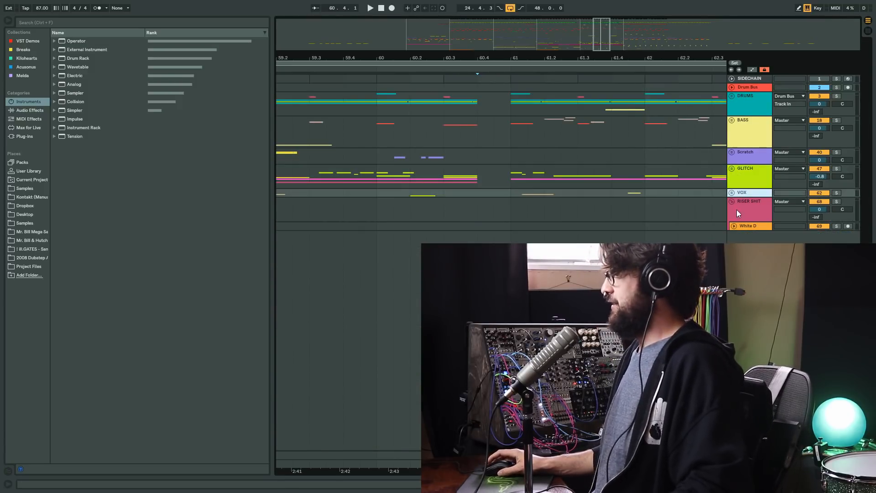
pyautogui.click(732, 201)
pyautogui.hotkey('ctrl', 't')
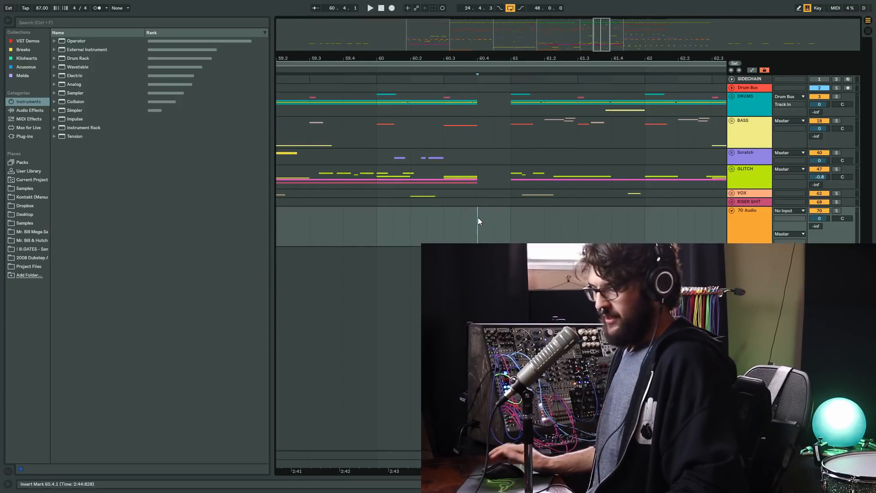
# - Search all browser content for FREEZE and widen the browser
pyautogui.hotkey('ctrl', 'f')
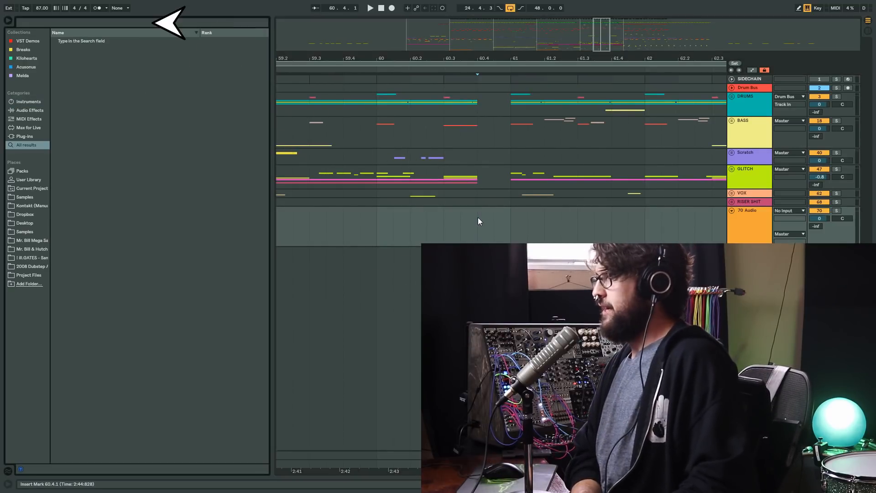
pyautogui.write('FREEZE')
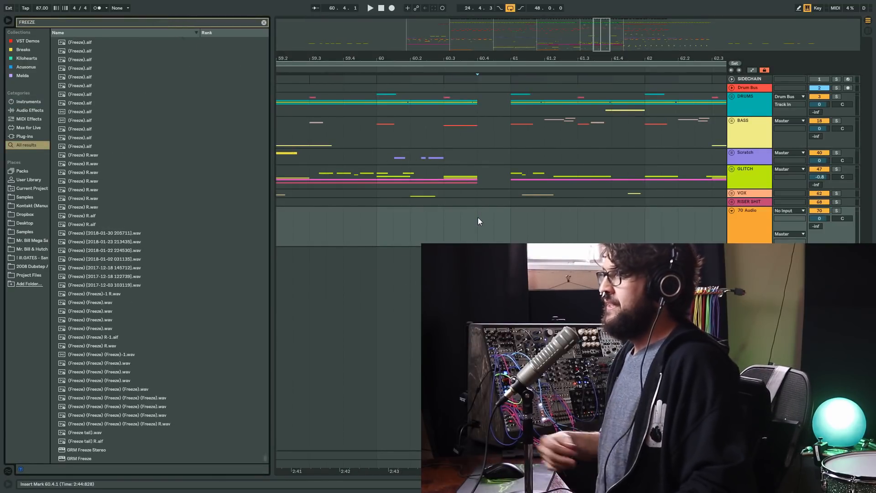
pyautogui.moveTo(272, 168); pyautogui.dragTo(283, 118)
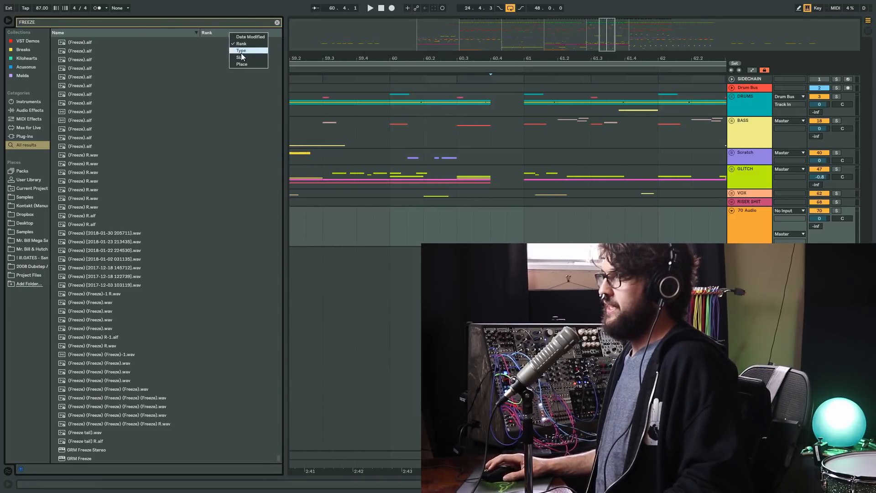
# - Show the file type column in the search results, narrow the name column and look through the list
pyautogui.click(241, 53)
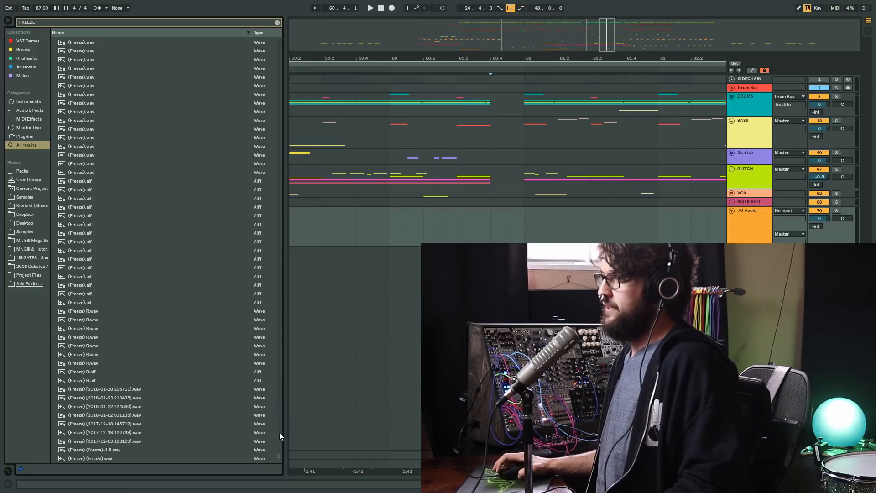
pyautogui.moveTo(278, 457); pyautogui.dragTo(283, 64)
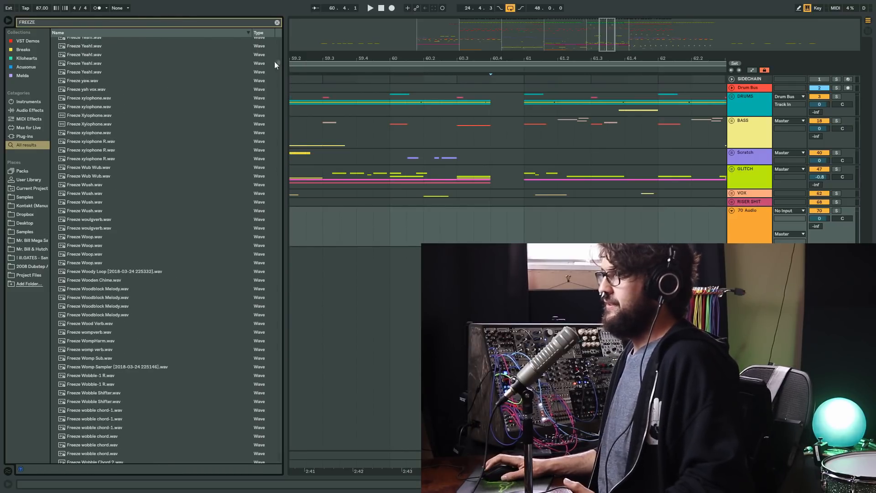
pyautogui.moveTo(251, 34); pyautogui.dragTo(214, 36)
pyautogui.moveTo(277, 58); pyautogui.dragTo(279, 42)
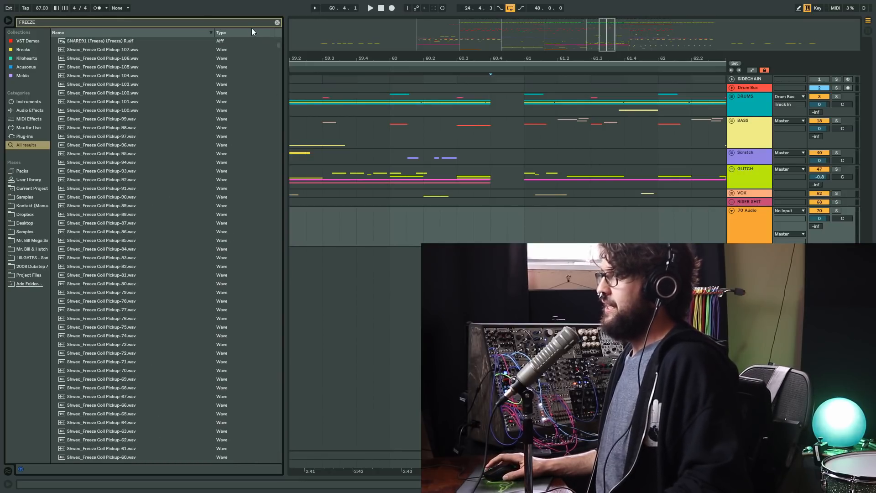
# - Show the rank column in the FREEZE search results and look further down the list
pyautogui.rightClick(252, 31)
pyautogui.click(262, 50)
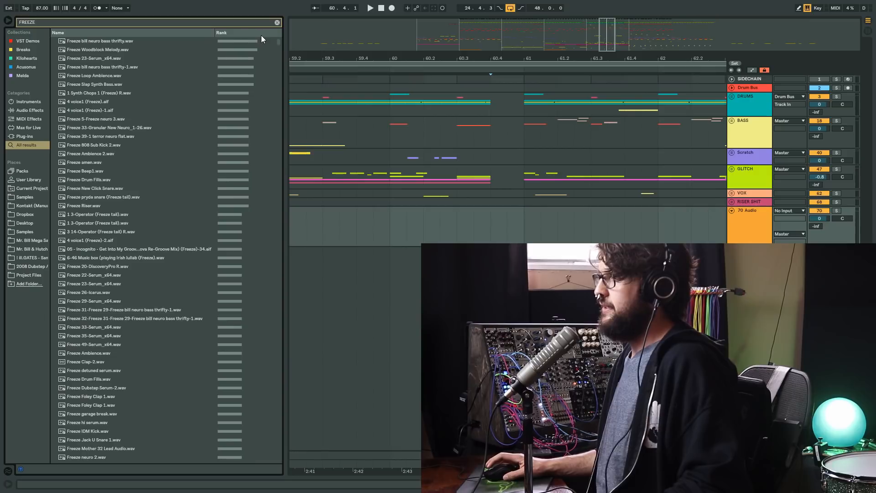
pyautogui.moveTo(279, 43); pyautogui.dragTo(273, 86)
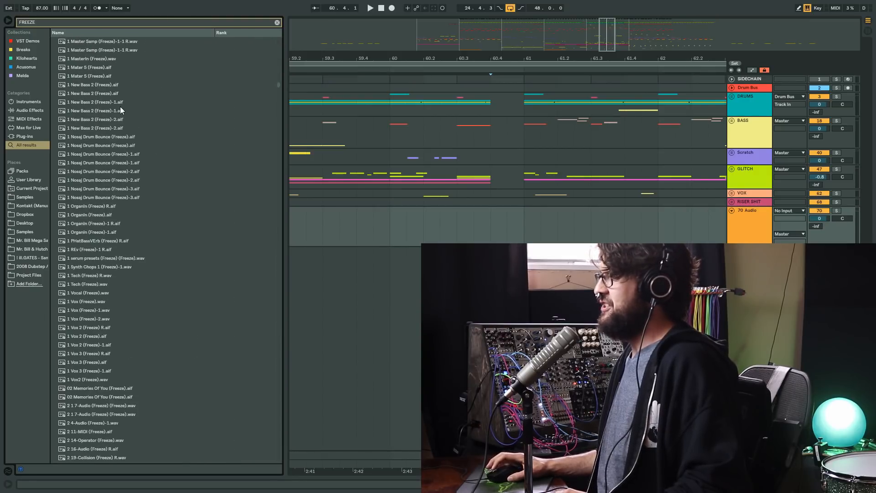
# - Place 1 New Bass 2 (Freeze)-1.aif on the 70 Audio track at 60.4.1 and move its sample start to 0 0 794
pyautogui.click(108, 111)
pyautogui.moveTo(89, 110); pyautogui.dragTo(417, 208)
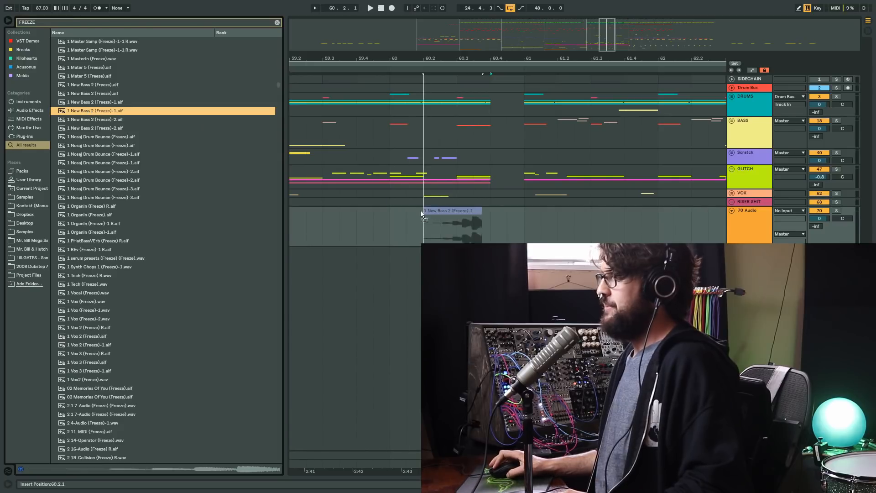
pyautogui.moveTo(473, 217); pyautogui.dragTo(517, 214)
pyautogui.moveTo(214, 307); pyautogui.dragTo(627, 308)
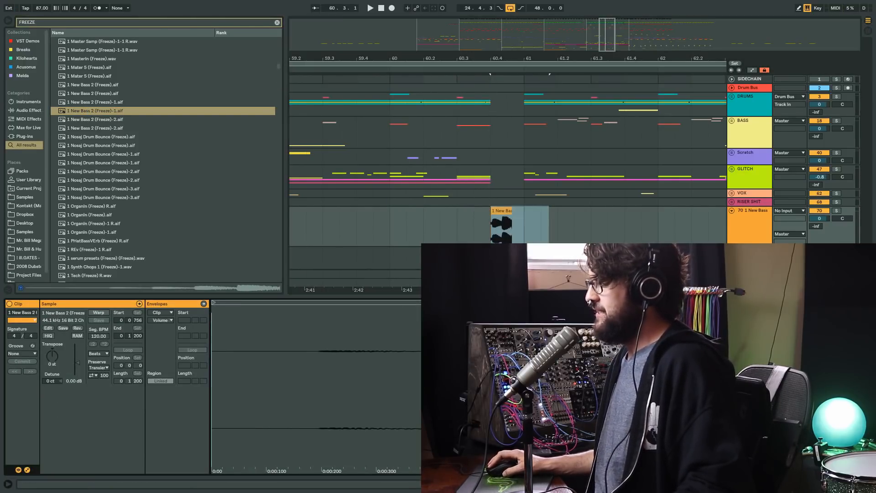
# - Set track 70's volume to -12.7 dB, transpose the New Bass 2 clip to -8 st and play it
pyautogui.moveTo(819, 219); pyautogui.dragTo(819, 231)
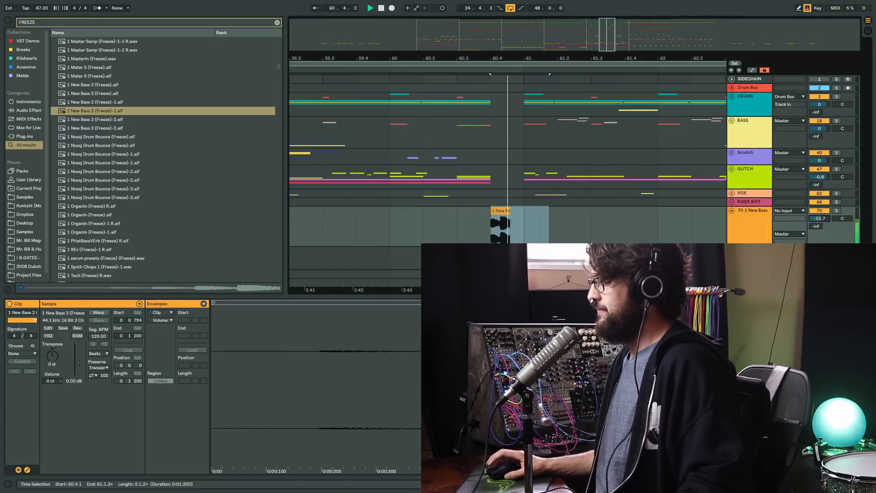
pyautogui.click(500, 210)
pyautogui.press('space')
pyautogui.moveTo(52, 356)
pyautogui.mouseDown()
pyautogui.moveTo(51, 379)
pyautogui.moveTo(54, 359)
pyautogui.mouseUp()
pyautogui.press('space')
# - Preview a Nosaj Drum Bounce (Freeze)-1.aif sample and delete the New Bass 2 clip from track 70
pyautogui.click(102, 154)
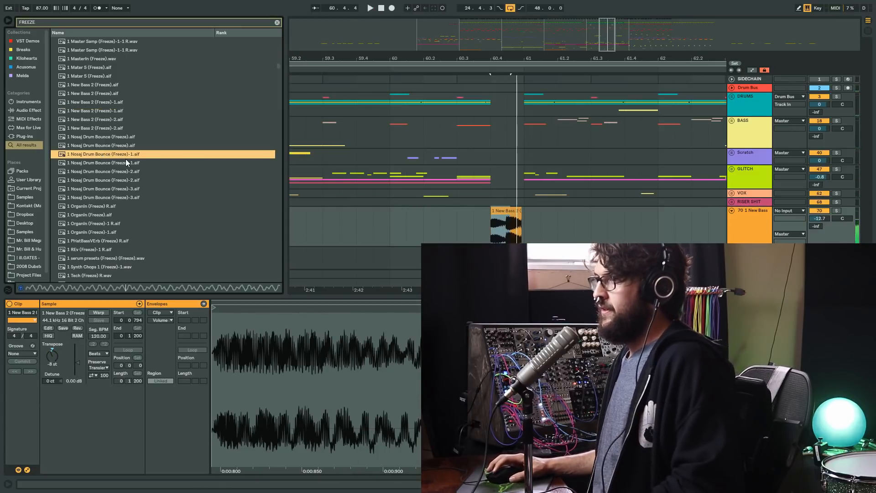
pyautogui.moveTo(540, 221); pyautogui.dragTo(459, 215)
pyautogui.press('Delete')
# - Place 1 Tech (Freeze) R.wav on track 70 at 60.4.1 and set its sample start to 3.3.1
pyautogui.scroll(-3, 141, 235)
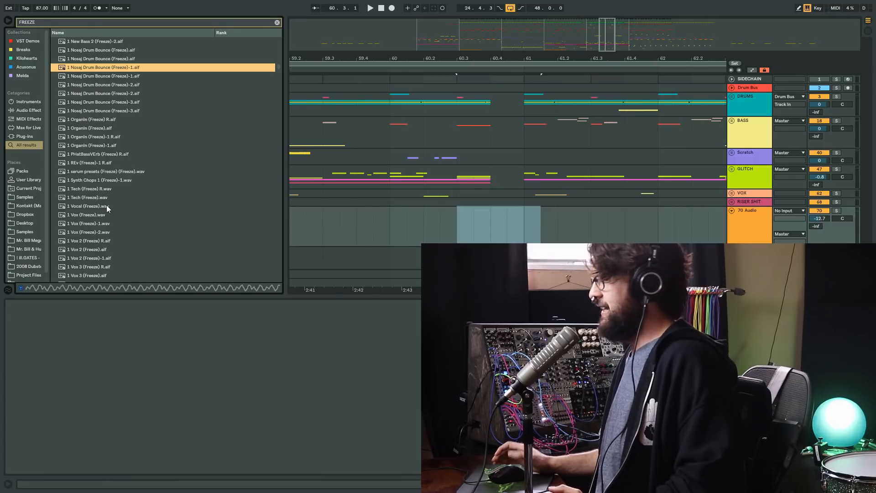
pyautogui.click(81, 189)
pyautogui.moveTo(88, 188); pyautogui.dragTo(493, 226)
pyautogui.moveTo(213, 315); pyautogui.dragTo(418, 314)
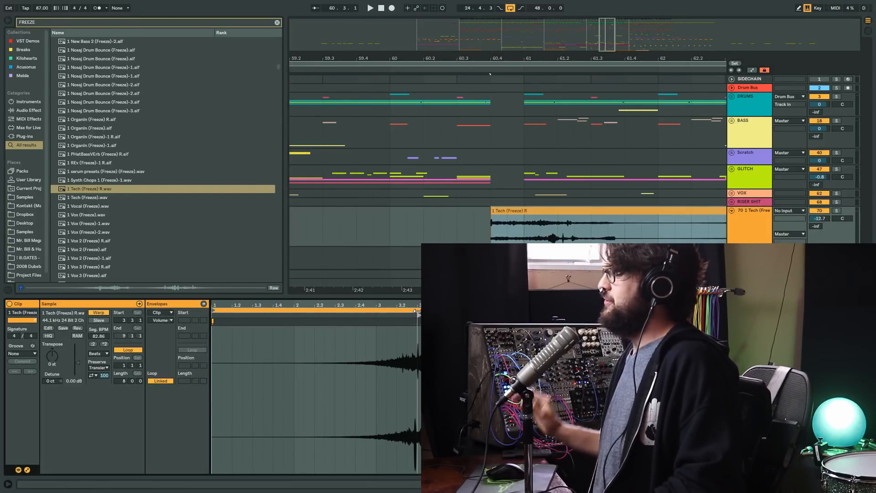
# - Turn off warping for the 1 Tech clip, set its sample start to 0 7 335 and play it
pyautogui.click(107, 313)
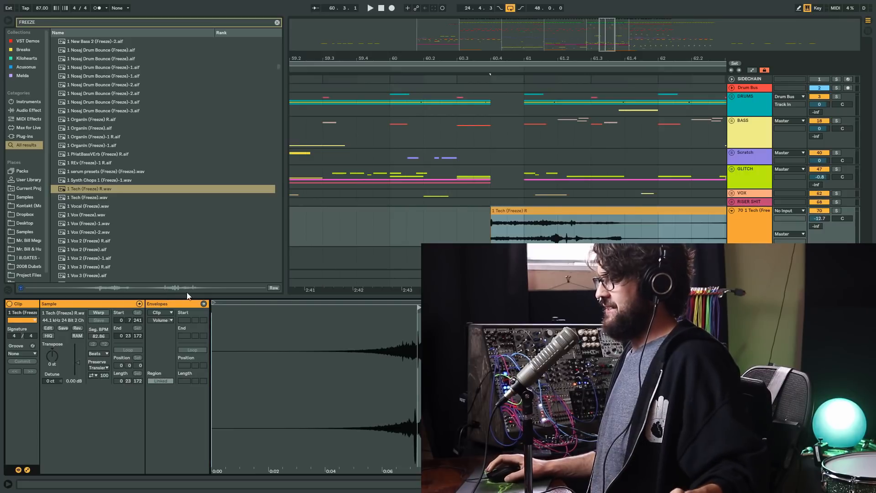
pyautogui.moveTo(407, 323)
pyautogui.mouseDown()
pyautogui.moveTo(386, 361)
pyautogui.moveTo(415, 310)
pyautogui.mouseUp()
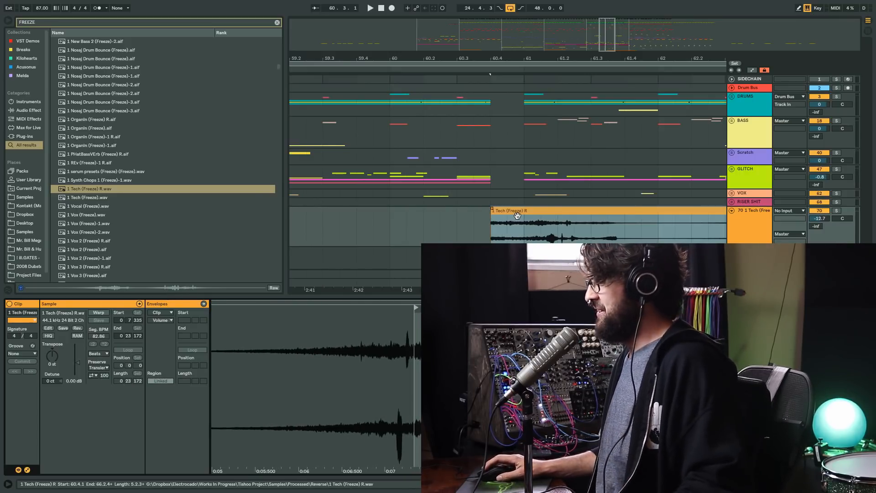
pyautogui.click(493, 224)
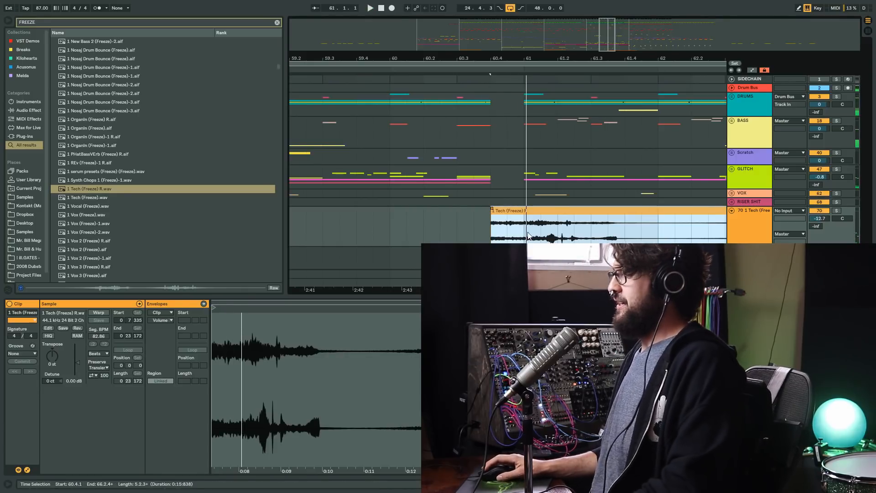
# - Delete everything after 61.1.1 from the 1 Tech clip on track 70
pyautogui.moveTo(524, 226); pyautogui.dragTo(556, 227)
pyautogui.press('Delete')
pyautogui.click(567, 211)
pyautogui.press('Delete')
pyautogui.click(509, 210)
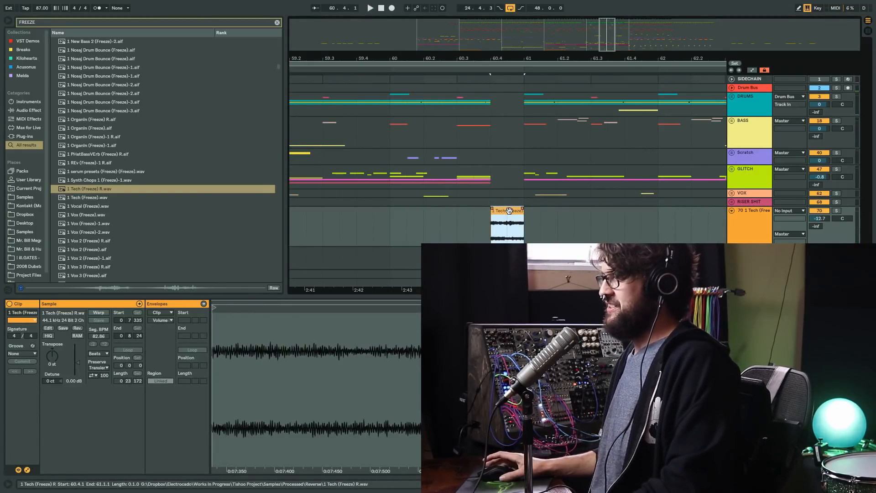
# - Transpose the shortened 1 Tech clip to 7 st and set track 70's volume to -7.5 dB while auditioning it
pyautogui.click(49, 350)
pyautogui.press('space')
pyautogui.moveTo(512, 211); pyautogui.dragTo(530, 213)
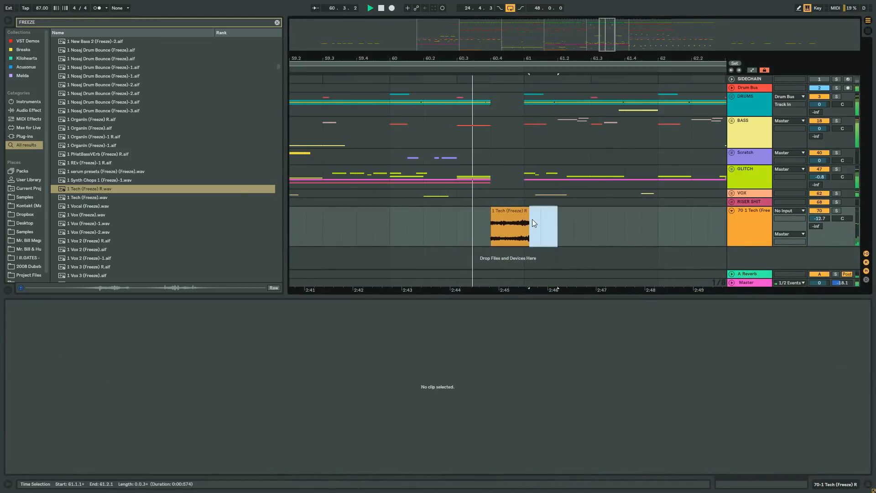
pyautogui.hotkey('ctrl', 'z')
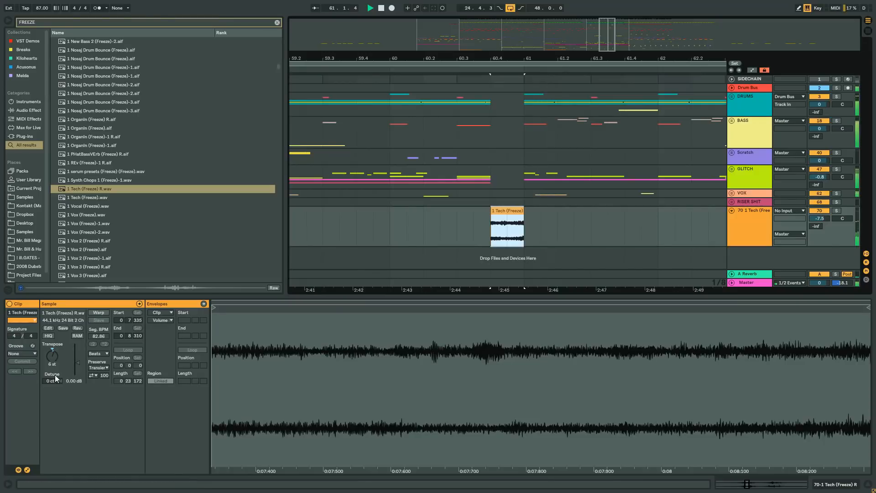
# - Delete the 1 Tech clip between 60.4.1 and 61.1.1 on track 70 and stop playback
pyautogui.moveTo(524, 226); pyautogui.dragTo(490, 222)
pyautogui.press('Delete')
# - Try 1 Vox (Freeze).wav on track 70 at 60.4.1 and delete the clip
pyautogui.press('Delete')
pyautogui.press('space')
pyautogui.click(82, 217)
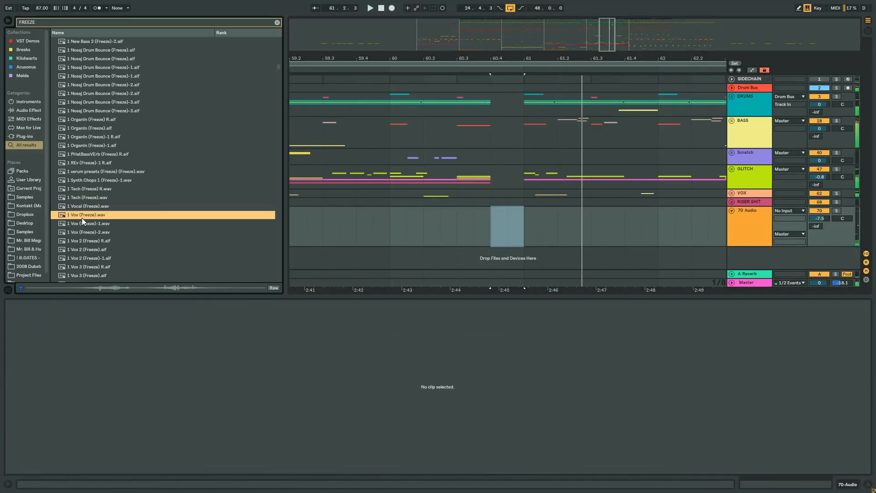
pyautogui.moveTo(86, 213); pyautogui.dragTo(505, 221)
pyautogui.press('Delete')
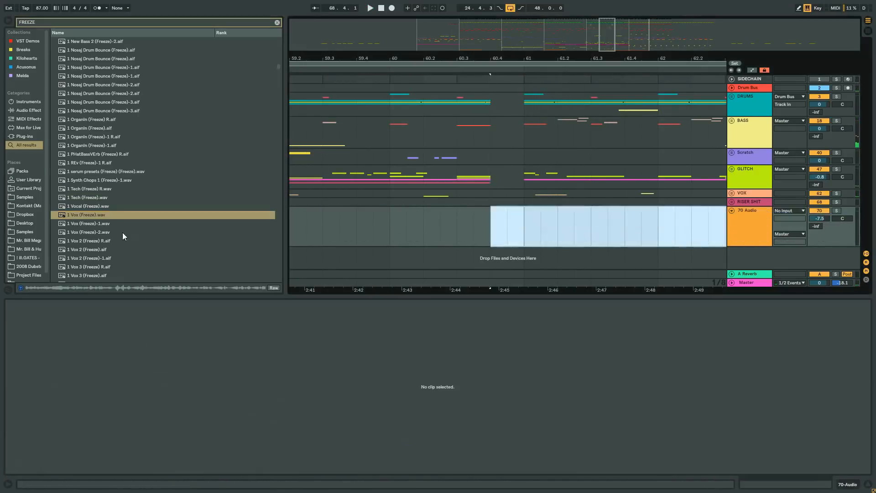
# - Place 2 19-Collision (Freeze) R.wav on track 70 at 60.4.3 and play from just before it
pyautogui.scroll(-6, 109, 226)
pyautogui.moveTo(91, 214); pyautogui.dragTo(515, 215)
pyautogui.click(470, 218)
pyautogui.press('space')
# - Adjust the transposition of the 2 19-Collision clip by ear, replaying the section from before it after each change
pyautogui.click(520, 211)
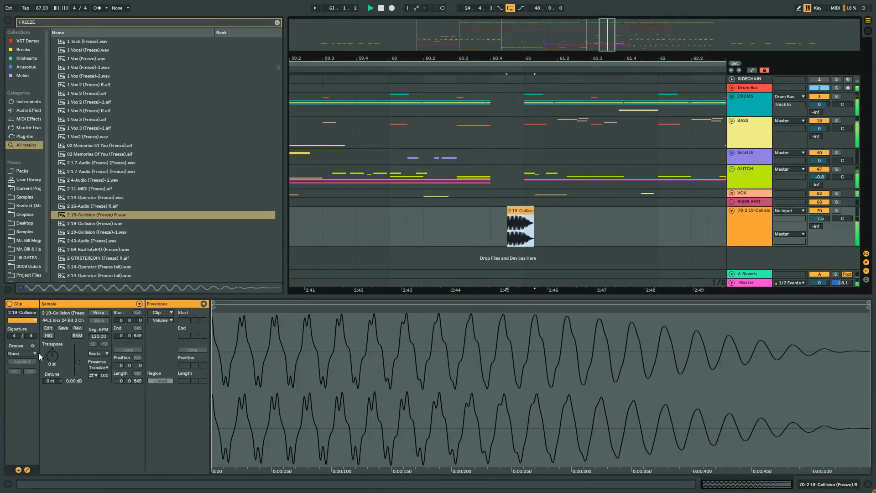
pyautogui.press('space')
pyautogui.moveTo(52, 356); pyautogui.dragTo(52, 351)
pyautogui.click(485, 226)
pyautogui.press('space')
pyautogui.press('space')
pyautogui.click(519, 211)
pyautogui.press('space')
pyautogui.moveTo(53, 354); pyautogui.dragTo(53, 357)
pyautogui.press('space')
pyautogui.click(464, 220)
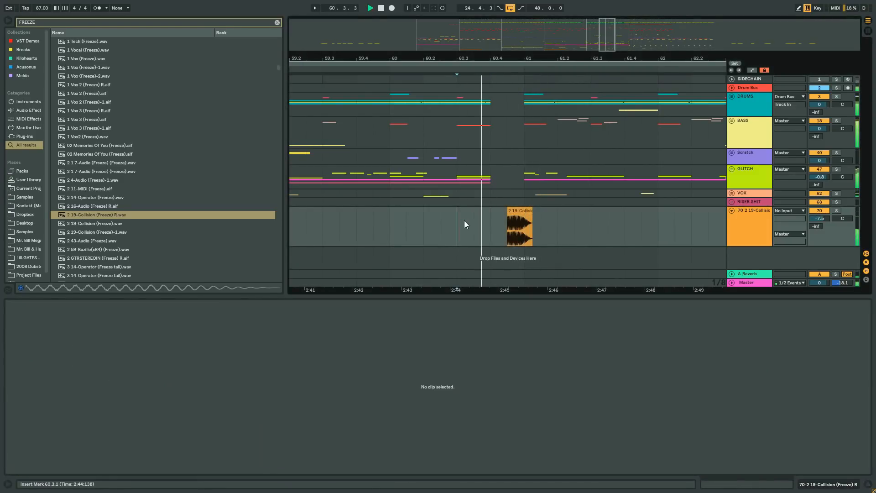
# - Preview more FREEZE samples and place 2 GTRSTEREOIN (Freeze) R.aif on track 70 at 60.3.1
pyautogui.click(106, 231)
pyautogui.scroll(-3, 105, 205)
pyautogui.click(103, 180)
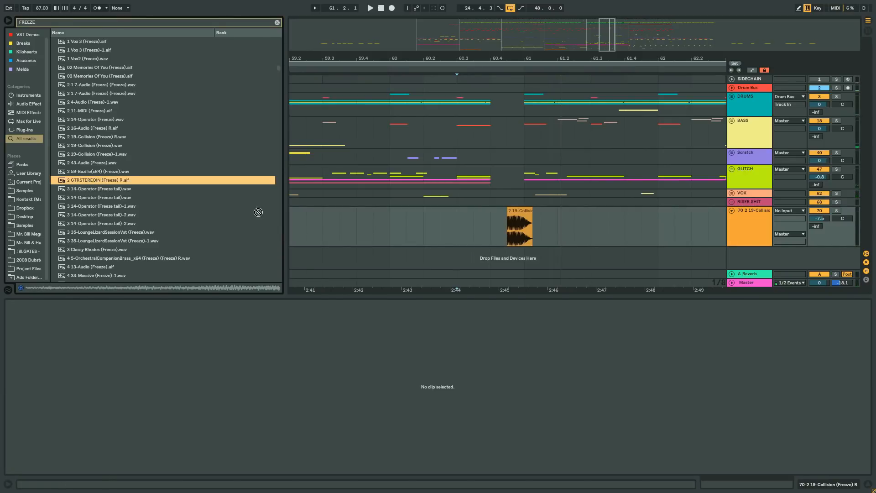
pyautogui.moveTo(450, 235); pyautogui.dragTo(452, 236)
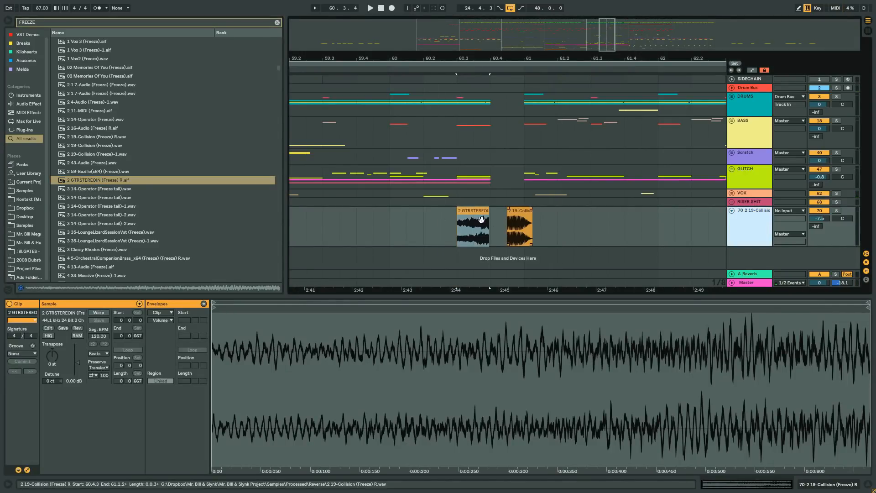
# - Insert another audio track and put the GTRSTEREOIN clip on it from 60.4.1 to 60.4.3, then audition it
pyautogui.hotkey('ctrl', 't')
pyautogui.moveTo(479, 195); pyautogui.dragTo(508, 244)
pyautogui.press('Delete')
pyautogui.click(499, 234)
pyautogui.press('space')
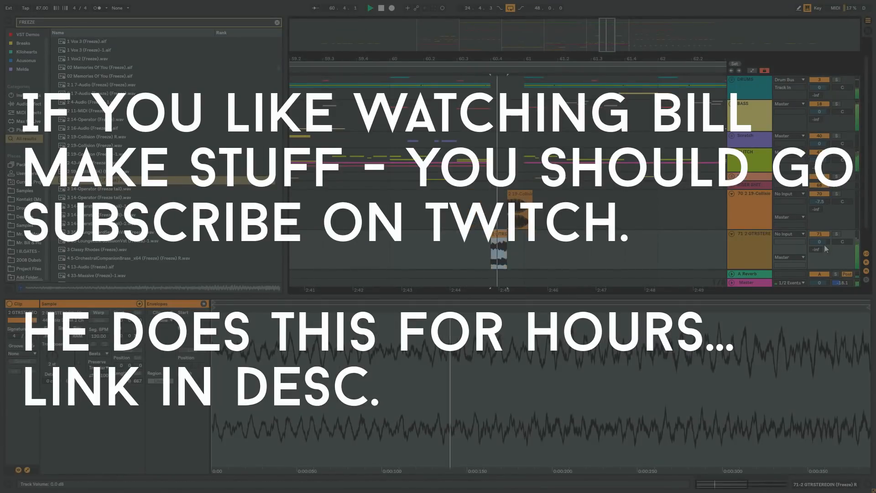
# - Set track 71's volume to -5.9 dB and delete the GTRSTEREOIN clip from it
pyautogui.press('space')
pyautogui.moveTo(541, 246); pyautogui.dragTo(508, 246)
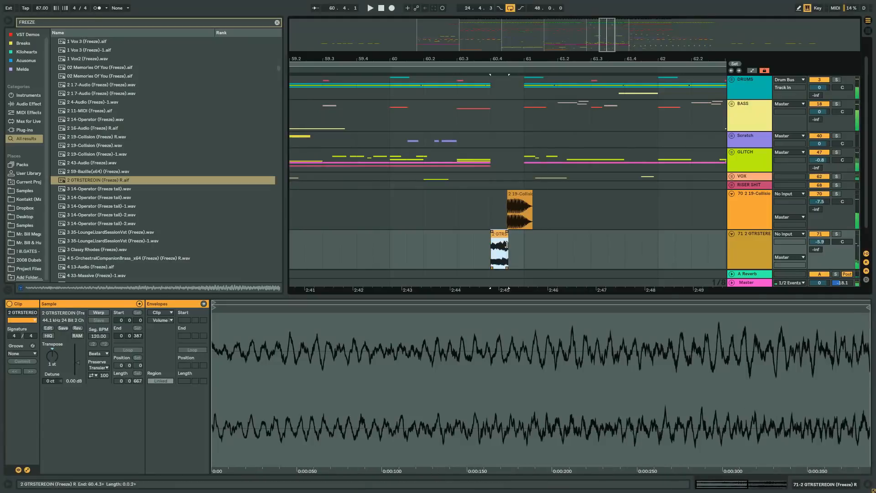
pyautogui.press('Delete')
# - Place 3 35-LoungeLizardSessionVst (Freeze).wav on track 71 at 60.4.1 and delete everything after 60.4.3
pyautogui.scroll(-3, 98, 168)
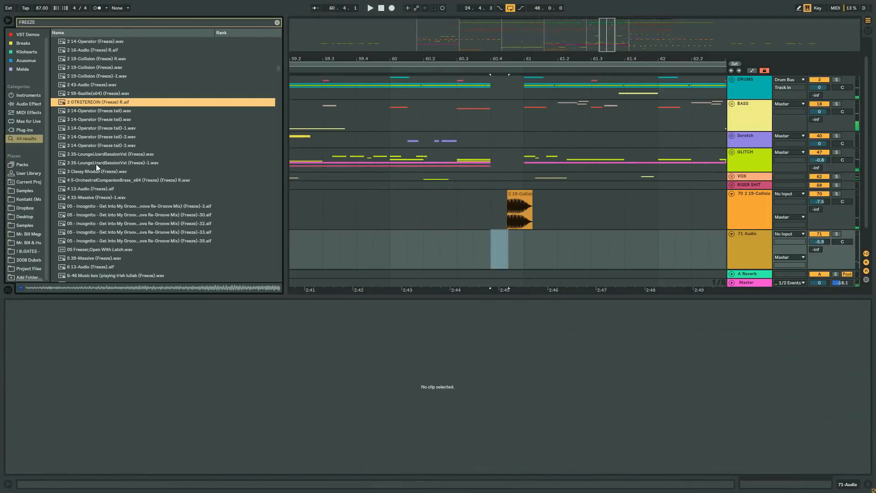
pyautogui.moveTo(90, 155); pyautogui.dragTo(484, 246)
pyautogui.moveTo(541, 247); pyautogui.dragTo(508, 247)
pyautogui.press('Delete')
pyautogui.click(569, 235)
pyautogui.press('Delete')
# - Turn off warping for the LoungeLizard clip, set its sample start to 0 0 11 and its transposition to -22 st, and play it
pyautogui.click(495, 234)
pyautogui.press('space')
pyautogui.click(98, 313)
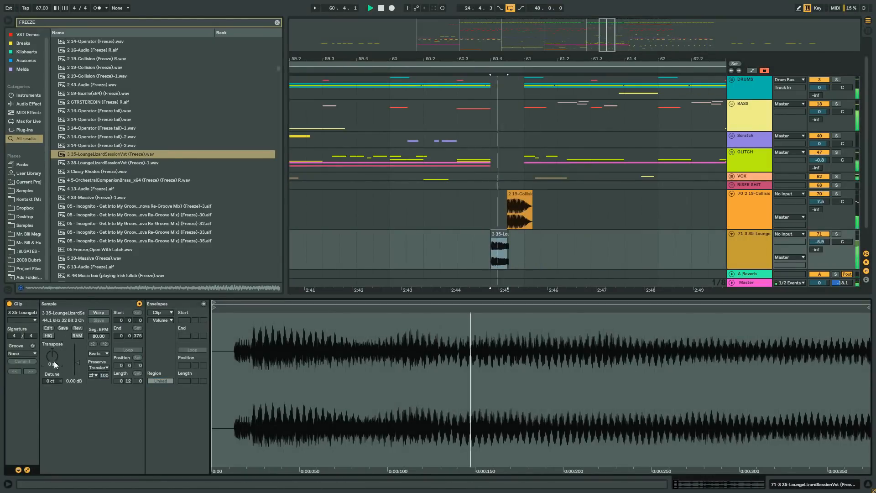
pyautogui.moveTo(213, 307); pyautogui.dragTo(233, 307)
pyautogui.moveTo(52, 356); pyautogui.dragTo(52, 371)
pyautogui.press('space')
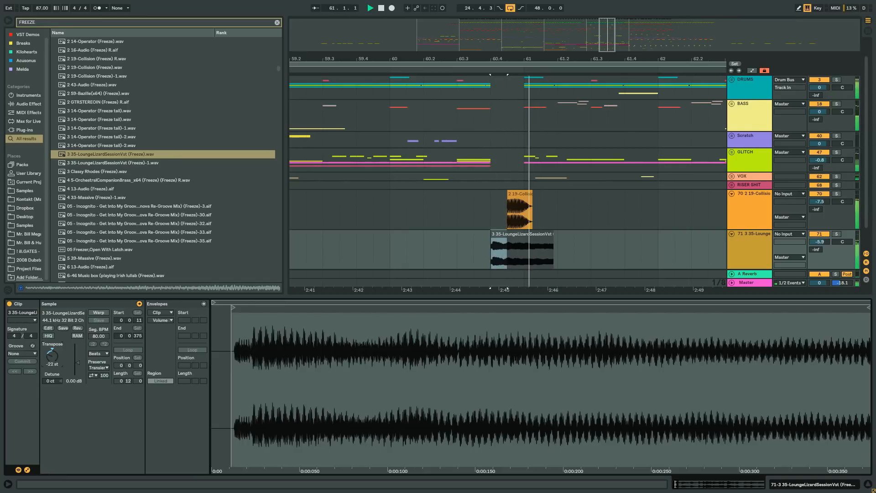
# - Move the LoungeLizard clip to 61.1.1, set its transposition to -23 st and extend it with a fade-out to about 61.3.4
pyautogui.press('space')
pyautogui.moveTo(517, 234); pyautogui.dragTo(551, 238)
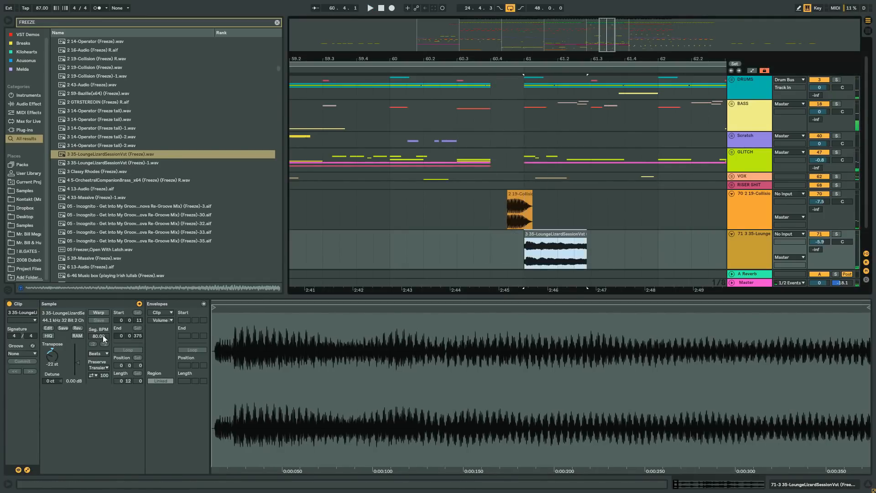
pyautogui.moveTo(52, 355); pyautogui.dragTo(52, 356)
pyautogui.press('space')
pyautogui.moveTo(589, 235); pyautogui.dragTo(520, 232)
pyautogui.press('space')
pyautogui.press('space')
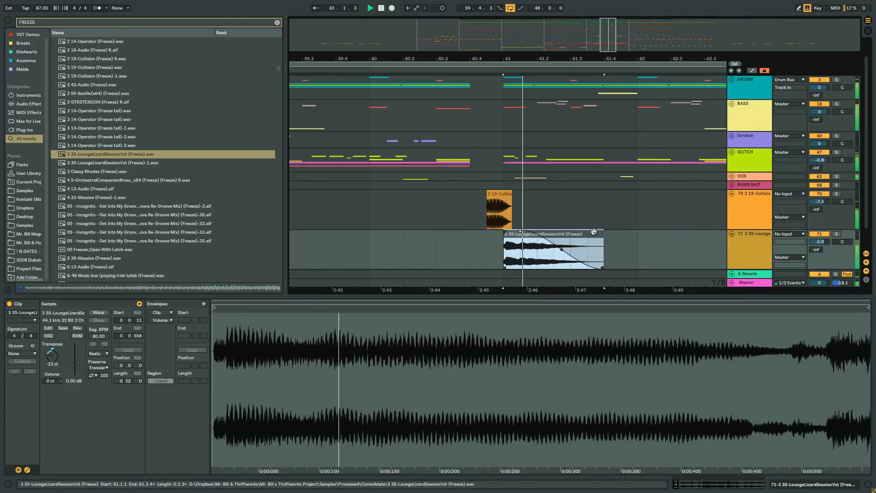
# - Insert another audio track, place the 6-46 Music box (Freeze) sample on it at 60.4.1, and cut off everything after 60.4.3
pyautogui.click(742, 246)
pyautogui.scroll(-4, 127, 213)
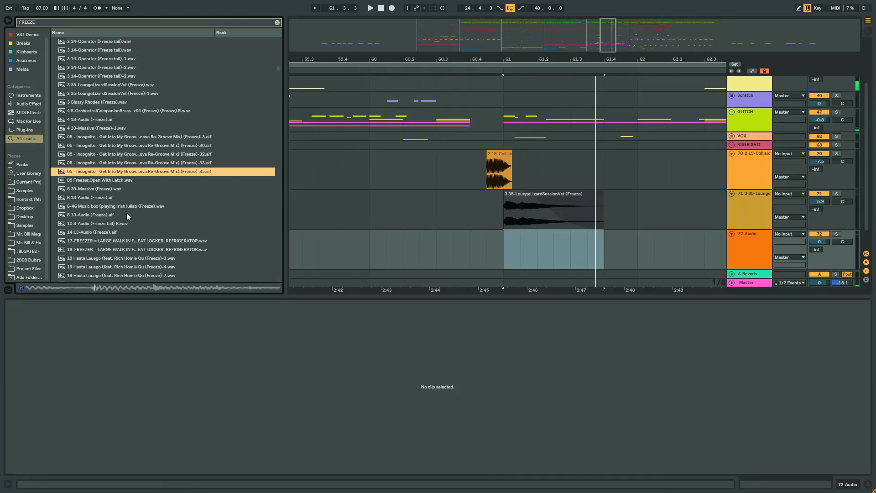
pyautogui.click(97, 180)
pyautogui.moveTo(93, 206); pyautogui.dragTo(504, 250)
pyautogui.press('Delete')
pyautogui.press('+')
pyautogui.click(519, 234)
pyautogui.press('Delete')
pyautogui.click(432, 243)
pyautogui.press('space')
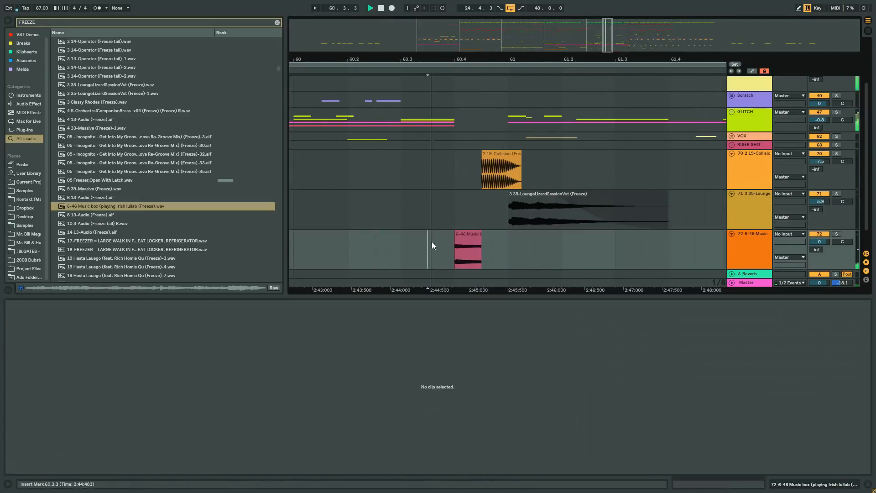
# - Turn off warping for the Music box clip, lower its transposition and audition it in the arrangement
pyautogui.click(470, 234)
pyautogui.click(95, 313)
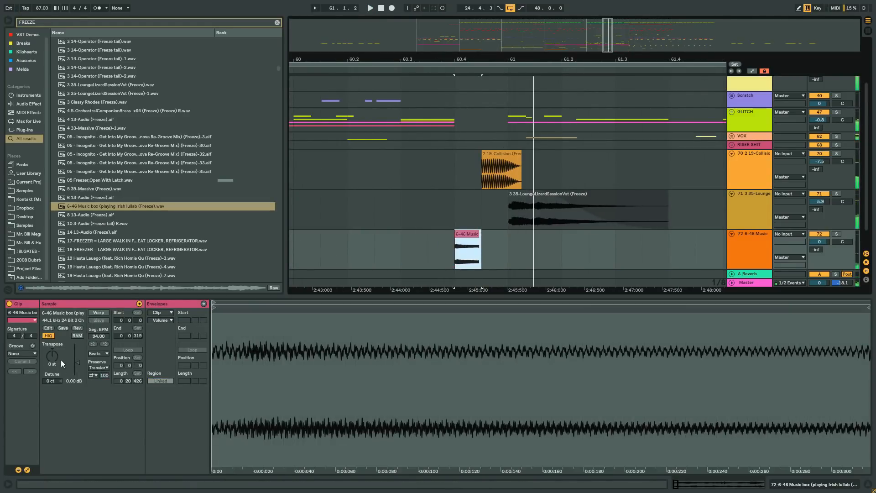
pyautogui.moveTo(54, 358); pyautogui.dragTo(54, 370)
pyautogui.press('space')
pyautogui.press('space')
pyautogui.press('space')
pyautogui.moveTo(487, 237); pyautogui.dragTo(480, 238)
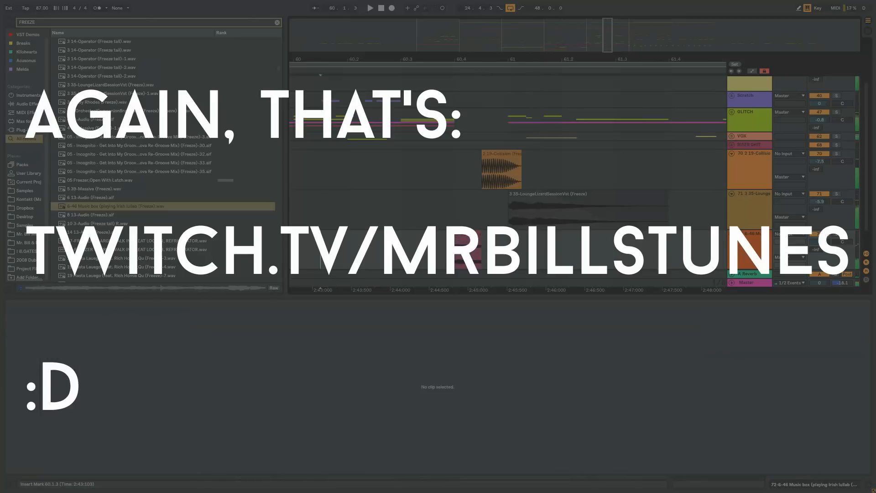
# - Set track 71's volume to -6.5 dB and track 72's volume to -3.0 dB while playing the filled gap
pyautogui.keyDown('ctrl'); pyautogui.scroll(-3, 477, 80); pyautogui.keyUp('ctrl')
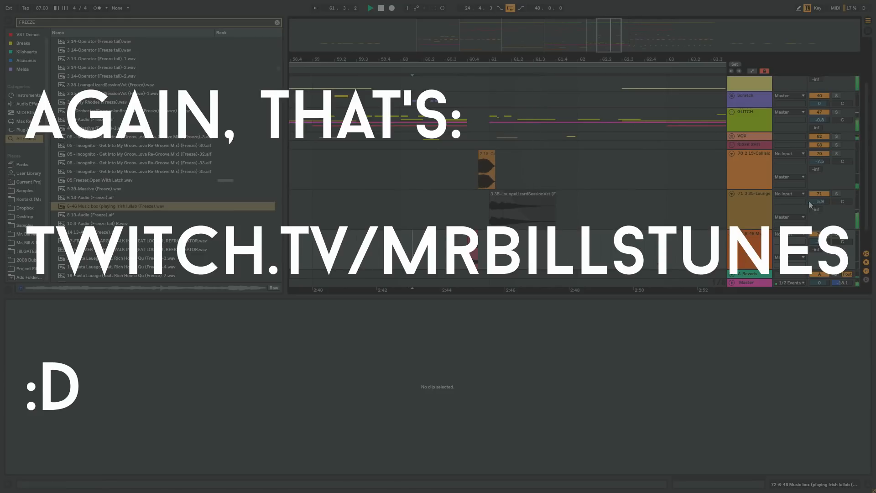
pyautogui.moveTo(569, 49); pyautogui.dragTo(495, 27)
pyautogui.press('space')
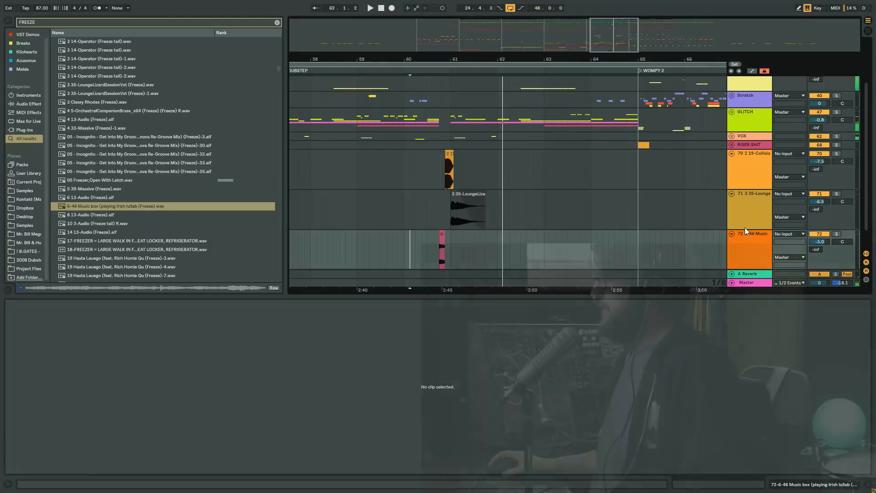
# - Fold tracks 70, 71 and 72
pyautogui.click(745, 234)
pyautogui.keyDown('shift'); pyautogui.click(741, 164); pyautogui.keyUp('shift')
pyautogui.click(732, 155)
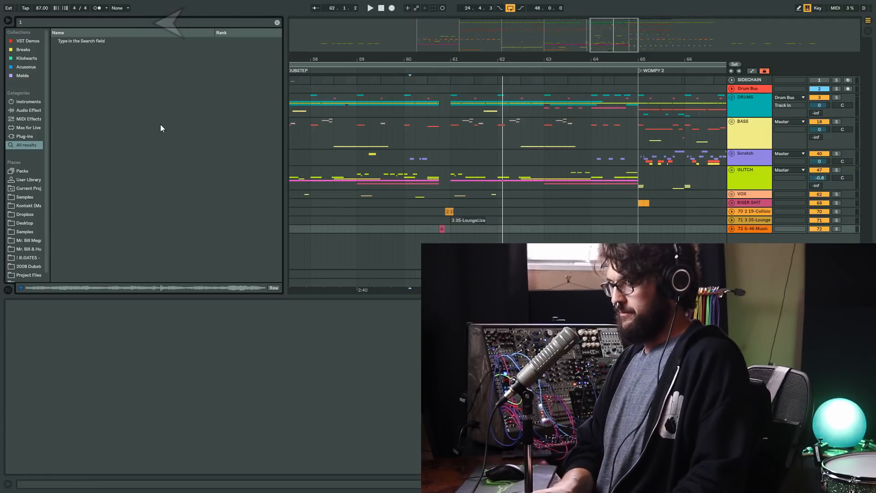
# - Search the browser for AUDIO and look through the sample results
pyautogui.hotkey('ctrl', 'f')
pyautogui.write('1 AUDIO')
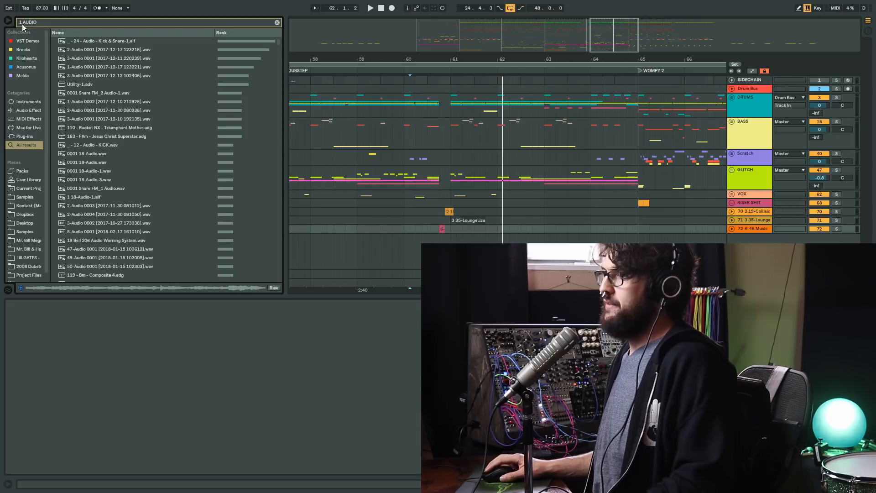
pyautogui.moveTo(278, 43); pyautogui.dragTo(266, 131)
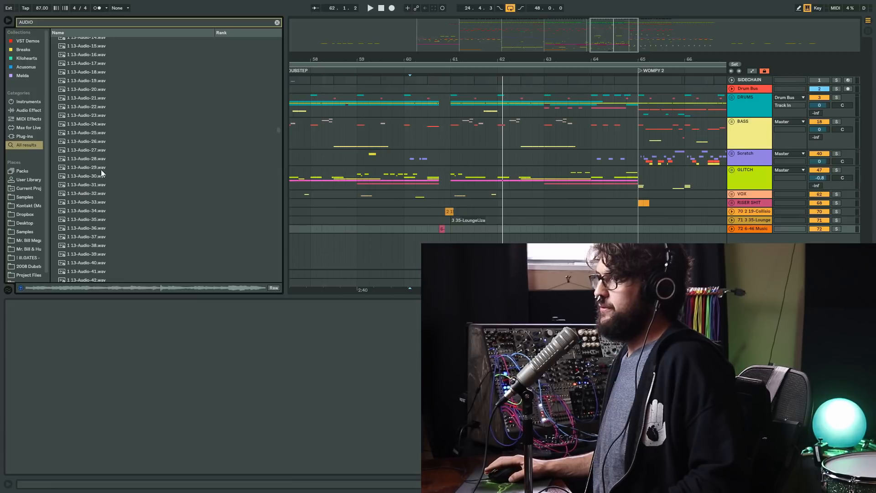
pyautogui.scroll(-3, 103, 173)
pyautogui.moveTo(278, 129); pyautogui.dragTo(278, 81)
# - Insert audio track 73 with Resampling as its input, arm it for recording, and solo tracks 70 and 72
pyautogui.click(749, 230)
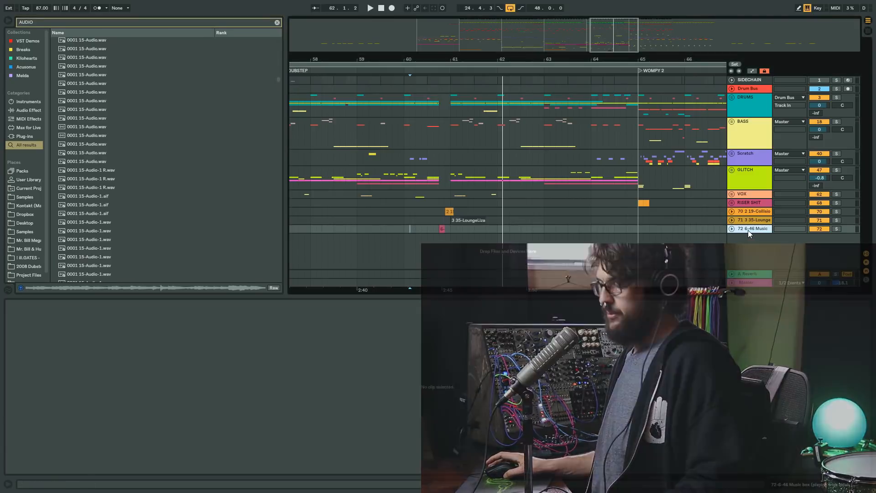
pyautogui.hotkey('ctrl', 't')
pyautogui.click(792, 235)
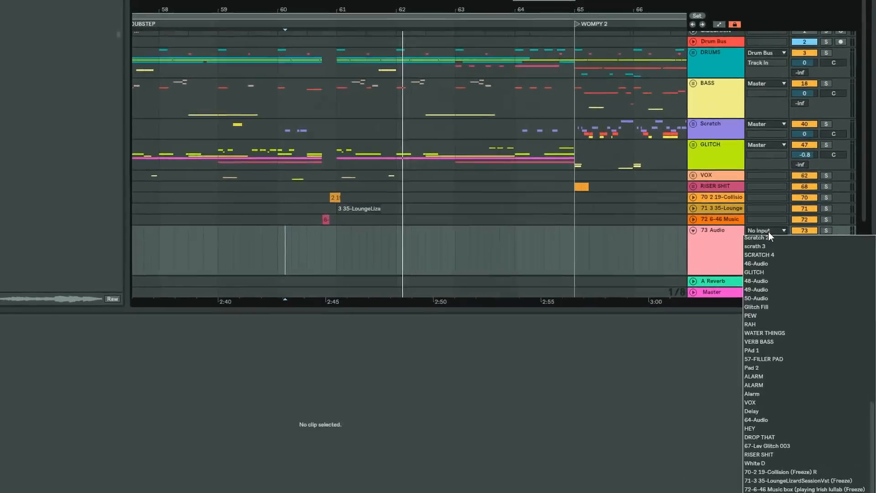
pyautogui.click(794, 240)
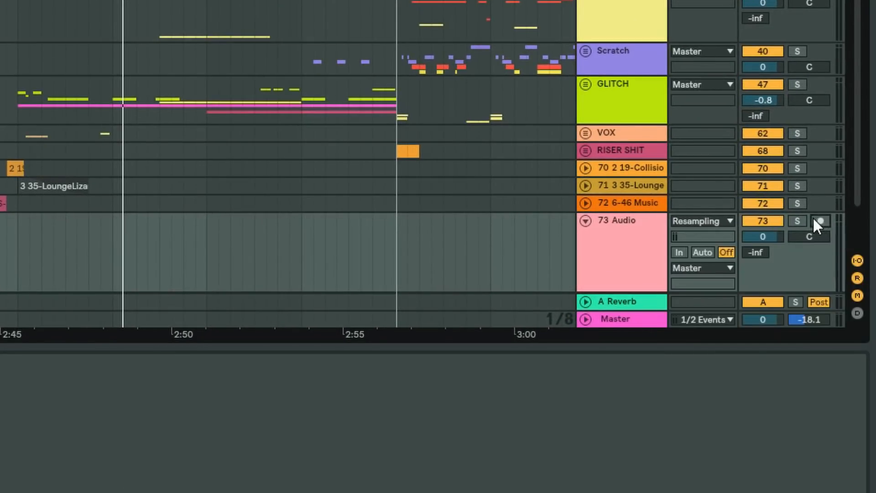
pyautogui.click(818, 221)
pyautogui.click(797, 203)
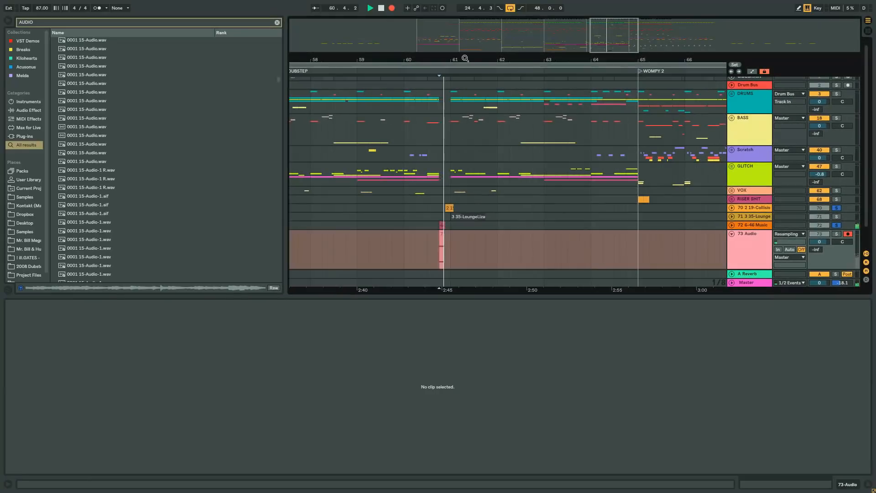
# - Record the resampled output onto track 73 from 60.4.1 to about 61.3.1
pyautogui.moveTo(456, 58); pyautogui.dragTo(458, 62)
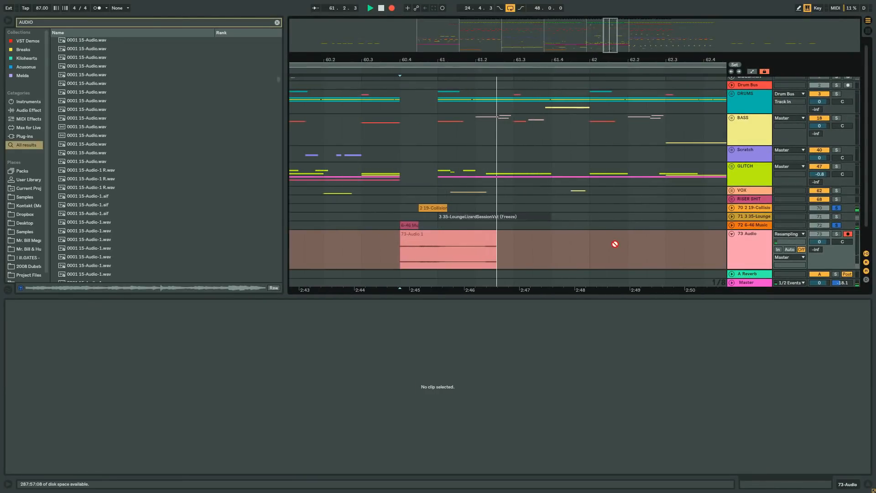
pyautogui.press('space')
pyautogui.click(495, 240)
# - Show the recorded clip's file in Explorer, look at its name, and close the window
pyautogui.moveTo(401, 249); pyautogui.dragTo(440, 247)
pyautogui.rightClick(441, 237)
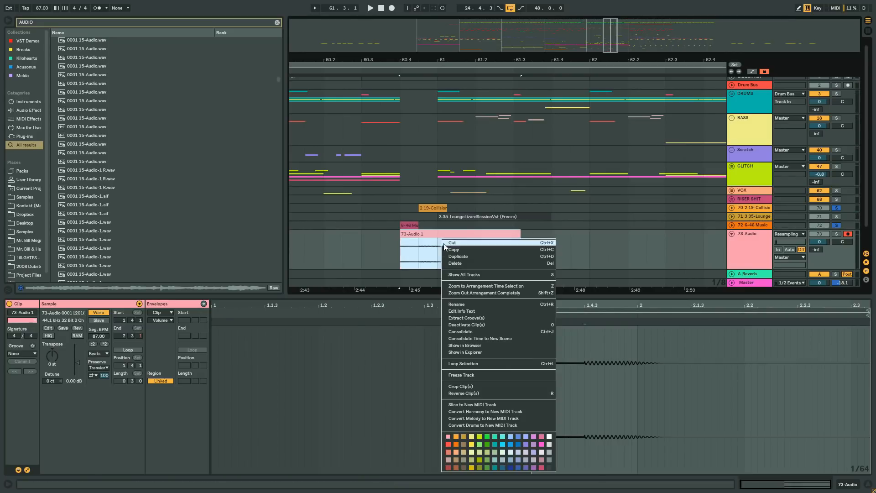
pyautogui.click(474, 352)
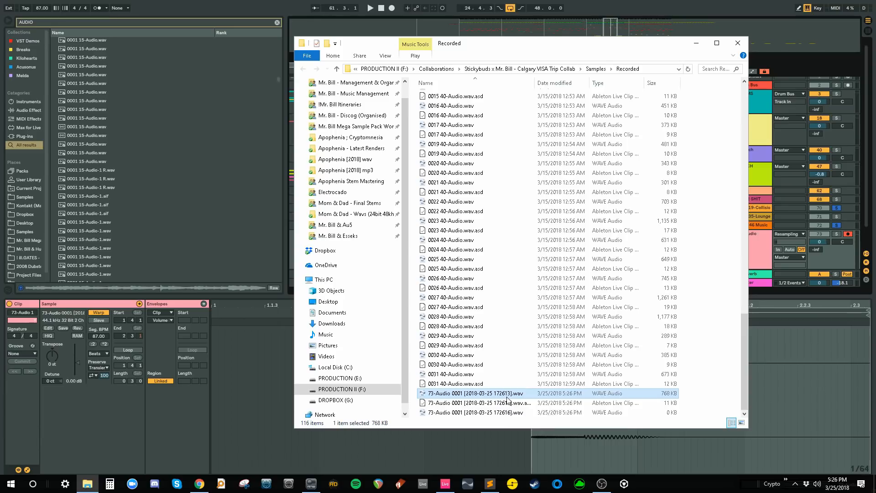
pyautogui.click(738, 43)
# - Delete the recorded clip from track 73 and enlarge the browser and arrangement area
pyautogui.click(760, 243)
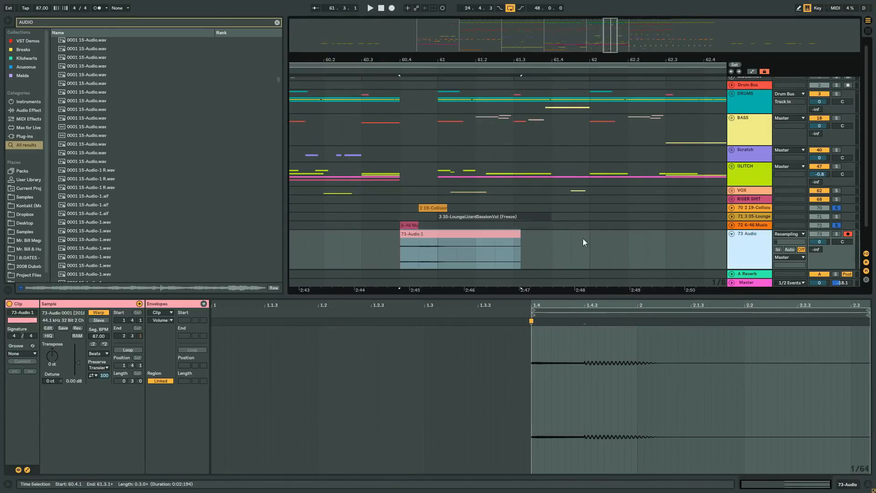
pyautogui.moveTo(591, 246); pyautogui.dragTo(401, 246)
pyautogui.press('Delete')
pyautogui.moveTo(705, 296); pyautogui.dragTo(705, 385)
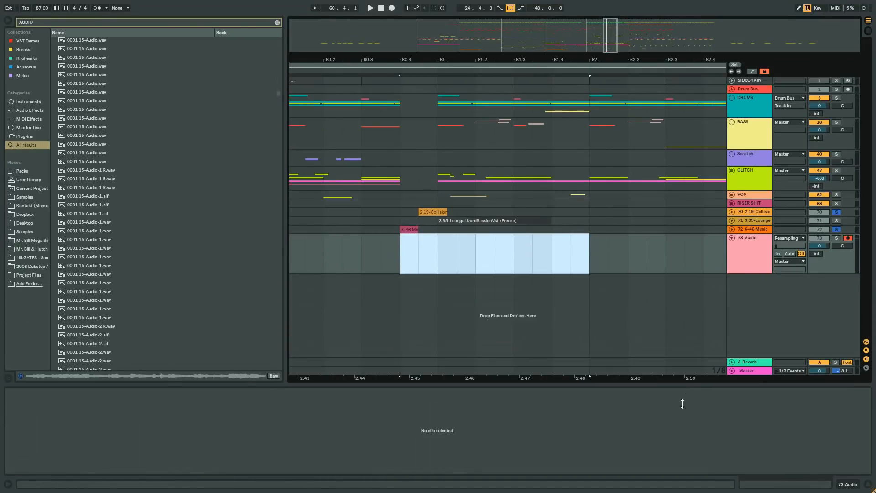
pyautogui.click(560, 269)
# - Audition the 0001 36-Audio and 0001 37-Audio samples in the AUDIO search results
pyautogui.moveTo(276, 94); pyautogui.dragTo(273, 128)
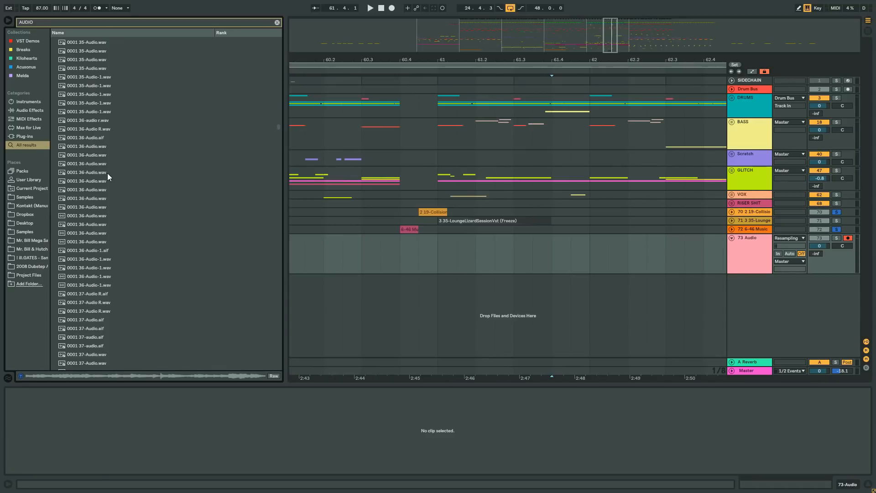
pyautogui.click(90, 158)
pyautogui.click(88, 171)
pyautogui.scroll(-3, 123, 252)
pyautogui.click(112, 257)
pyautogui.click(94, 97)
pyautogui.click(118, 278)
pyautogui.scroll(-2, 98, 202)
pyautogui.click(97, 200)
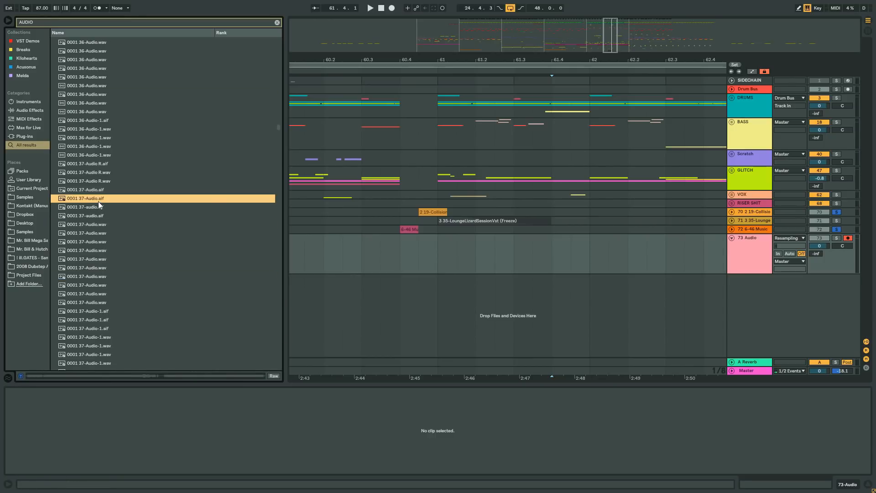
# - Place 0001 37-Audio.aif on track 73, turn off its warping, trim it to 61.2.1 to 61.3.1 and play it
pyautogui.moveTo(86, 199); pyautogui.dragTo(437, 252)
pyautogui.click(102, 401)
pyautogui.moveTo(593, 59); pyautogui.dragTo(471, 37)
pyautogui.moveTo(467, 238)
pyautogui.mouseDown()
pyautogui.moveTo(485, 245)
pyautogui.moveTo(474, 239)
pyautogui.mouseUp()
pyautogui.moveTo(452, 58); pyautogui.dragTo(457, 88)
pyautogui.moveTo(497, 238); pyautogui.dragTo(580, 241)
pyautogui.click(476, 260)
pyautogui.hotkey('ctrl', 'e')
pyautogui.press('Delete')
pyautogui.click(396, 251)
pyautogui.press('space')
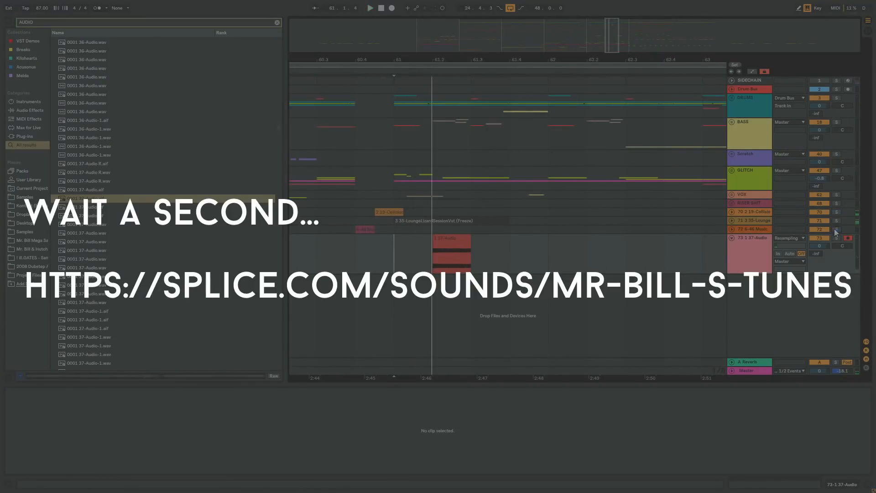
# - Set the 37-Audio clip's transposition to -5 st and move the clip to 61.1.1
pyautogui.click(451, 253)
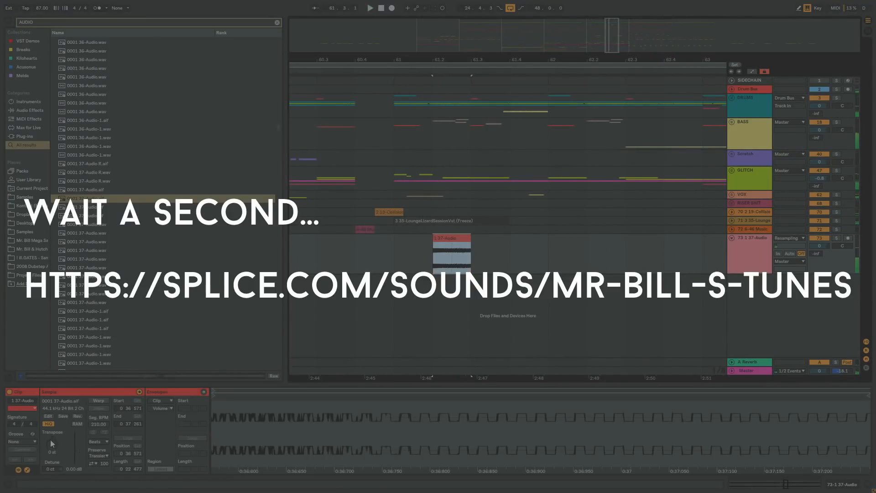
pyautogui.moveTo(50, 439); pyautogui.dragTo(51, 446)
pyautogui.press('space')
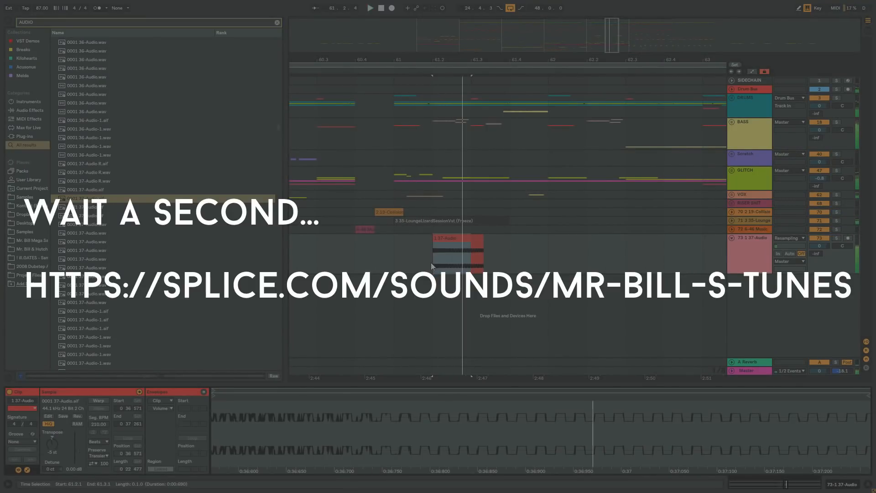
pyautogui.moveTo(465, 238); pyautogui.dragTo(426, 239)
pyautogui.press('space')
# - Cut off the 37-Audio clip after 61.2.1 and play it from 60.4.3
pyautogui.click(452, 248)
pyautogui.click(478, 239)
pyautogui.press('Delete')
pyautogui.click(376, 248)
pyautogui.press('space')
pyautogui.press('space')
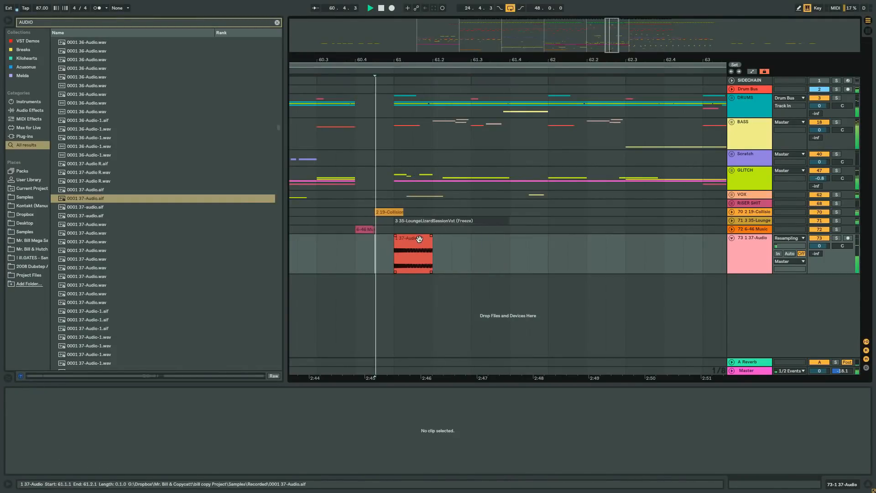
# - Stop playback and delete the 37-Audio clip from track 73
pyautogui.click(417, 238)
pyautogui.press('space')
pyautogui.press('Delete')
# - Audition further samples in the AUDIO results, from the 0001 37-Audio files through the 0001 38-Audio files and beyond
pyautogui.click(87, 269)
pyautogui.scroll(-3, 92, 266)
pyautogui.click(94, 261)
pyautogui.scroll(-2, 95, 261)
pyautogui.click(97, 252)
pyautogui.scroll(-2, 97, 252)
pyautogui.click(92, 226)
pyautogui.scroll(-3, 93, 226)
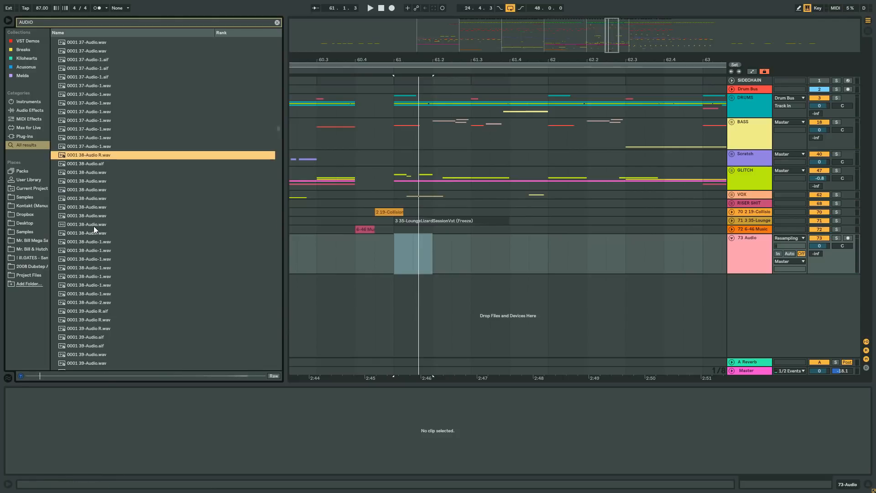
pyautogui.click(95, 226)
pyautogui.scroll(-2, 95, 225)
pyautogui.click(96, 225)
pyautogui.scroll(-2, 97, 226)
pyautogui.click(97, 226)
pyautogui.click(98, 259)
pyautogui.scroll(-2, 99, 259)
pyautogui.click(101, 258)
pyautogui.scroll(-4, 102, 274)
pyautogui.click(106, 257)
# - Jump further down the AUDIO results and audition the 1 14-Audio and 1 15-Audio samples
pyautogui.moveTo(278, 130); pyautogui.dragTo(278, 164)
pyautogui.click(182, 181)
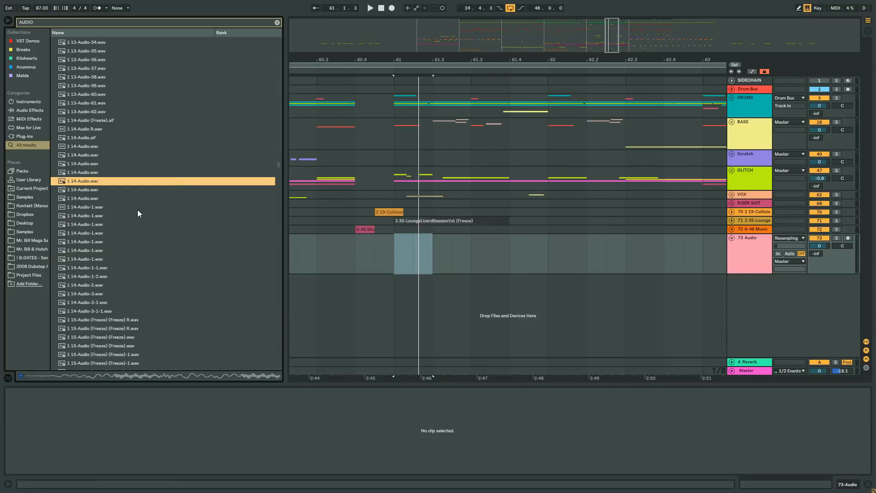
pyautogui.click(118, 215)
pyautogui.scroll(-3, 101, 210)
pyautogui.click(98, 172)
pyautogui.scroll(-3, 100, 237)
pyautogui.click(98, 207)
pyautogui.scroll(-2, 99, 207)
pyautogui.click(97, 207)
pyautogui.click(97, 267)
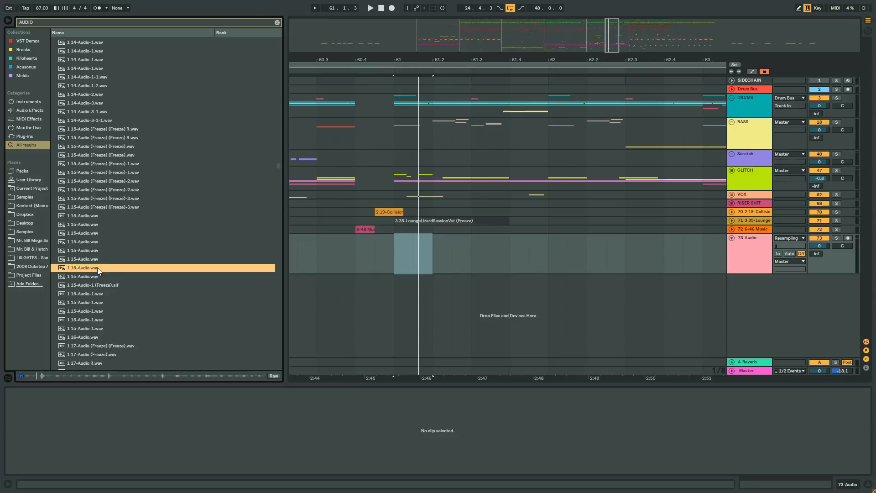
pyautogui.scroll(-2, 98, 246)
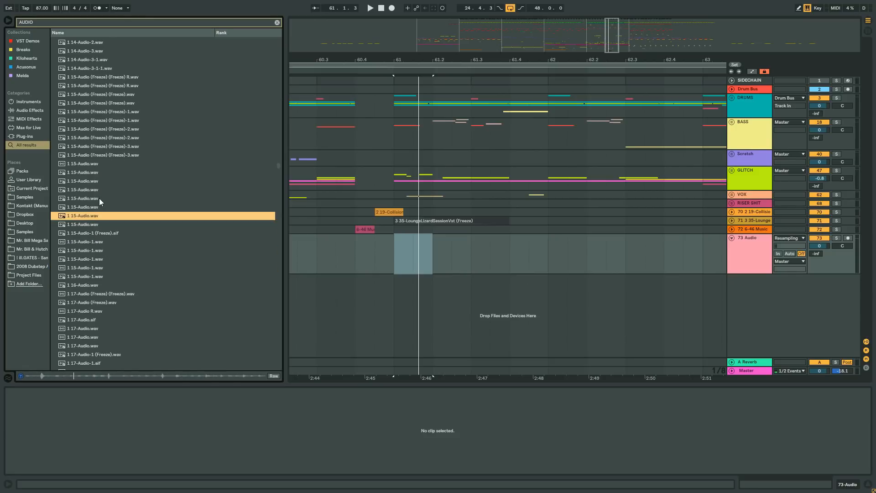
# - Try 1 15-Audio (Freeze) (Freeze)-3.wav unwarped at 61.1.1 on soloed track 73, and delete the clip
pyautogui.click(92, 155)
pyautogui.moveTo(87, 156); pyautogui.dragTo(387, 256)
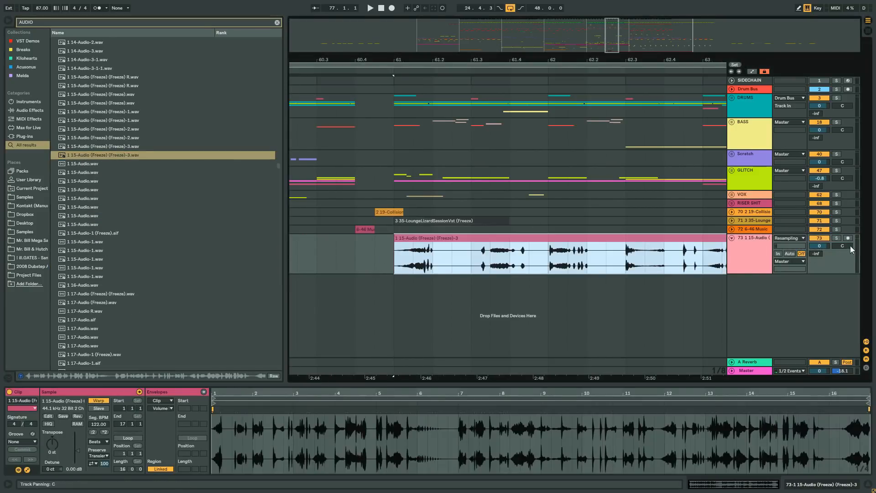
pyautogui.click(97, 401)
pyautogui.click(836, 237)
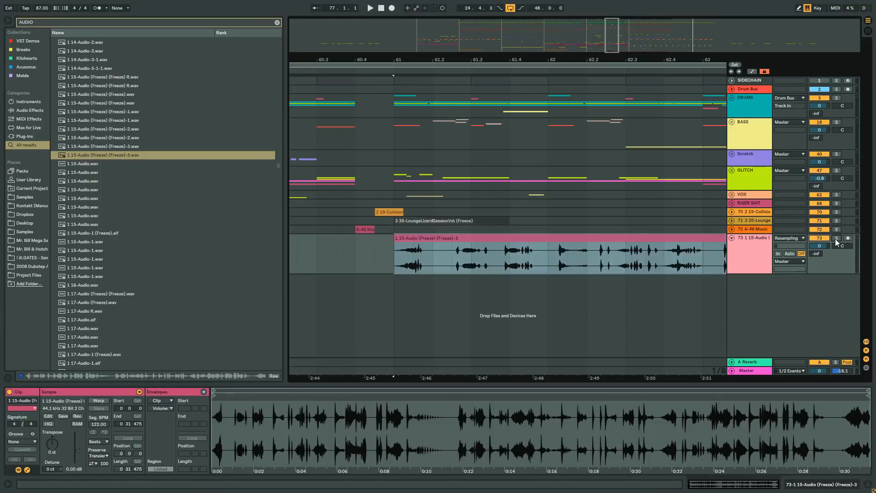
pyautogui.press('space')
pyautogui.moveTo(500, 60); pyautogui.dragTo(407, 44)
pyautogui.press('space')
pyautogui.click(419, 240)
pyautogui.press('Delete')
# - Audition the samples from 1 17-Audio (Freeze) (Freeze).wav down to the 1 21-Audio files
pyautogui.scroll(-4, 103, 206)
pyautogui.click(95, 207)
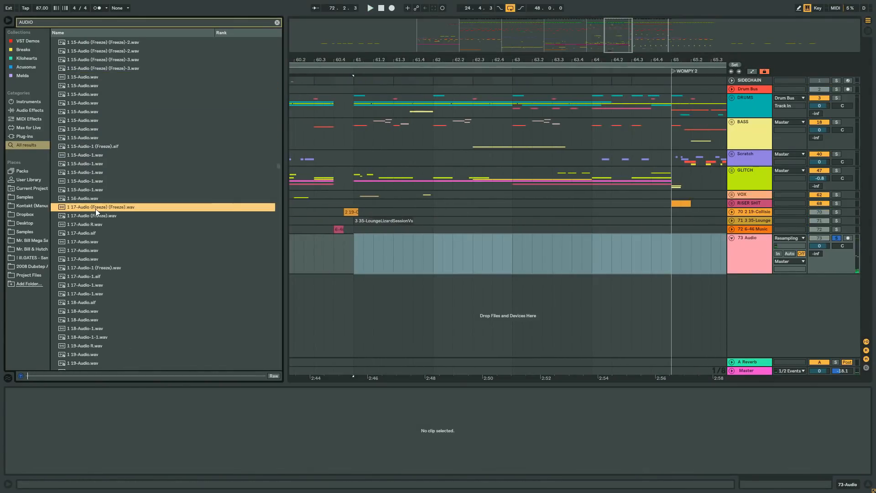
pyautogui.click(95, 258)
pyautogui.scroll(-3, 95, 260)
pyautogui.click(97, 259)
pyautogui.scroll(-3, 97, 254)
pyautogui.click(97, 252)
pyautogui.scroll(-3, 97, 250)
pyautogui.click(97, 250)
pyautogui.scroll(-3, 97, 250)
pyautogui.click(97, 250)
pyautogui.scroll(-3, 97, 250)
# - Place 1 21-Audio.wav on track 73 at 61.1.3, set its transposition to 16 st and audition it
pyautogui.moveTo(98, 181); pyautogui.dragTo(364, 249)
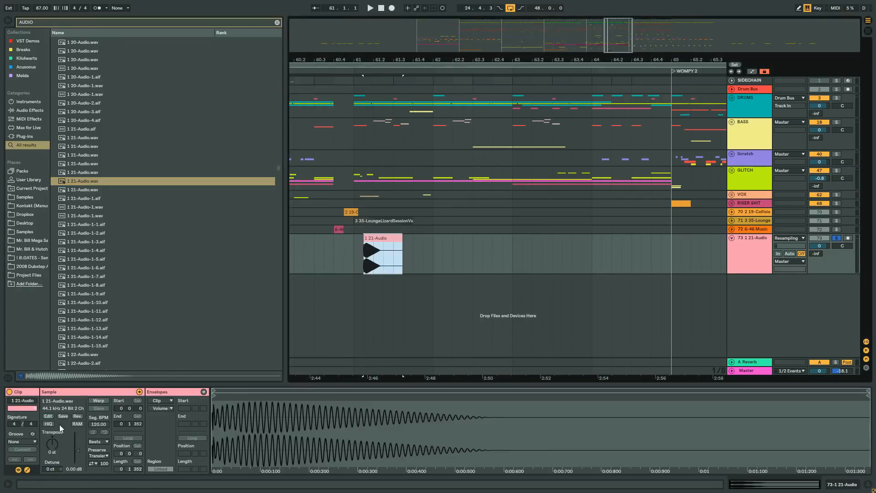
pyautogui.press('space')
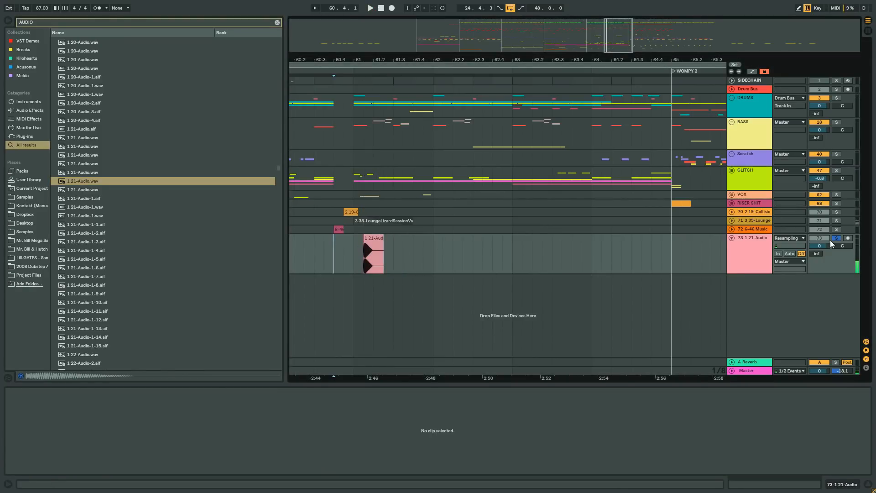
pyautogui.press('space')
pyautogui.click(377, 240)
pyautogui.press('space')
pyautogui.moveTo(56, 443); pyautogui.dragTo(55, 431)
pyautogui.press('space')
# - Unsolo track 73, set its volume to -3.6 dB, and select the 21-Audio clip at 61.1.3
pyautogui.moveTo(372, 59); pyautogui.dragTo(411, 235)
pyautogui.press('space')
pyautogui.click(412, 235)
pyautogui.rightClick(322, 255)
pyautogui.click(377, 343)
pyautogui.click(372, 240)
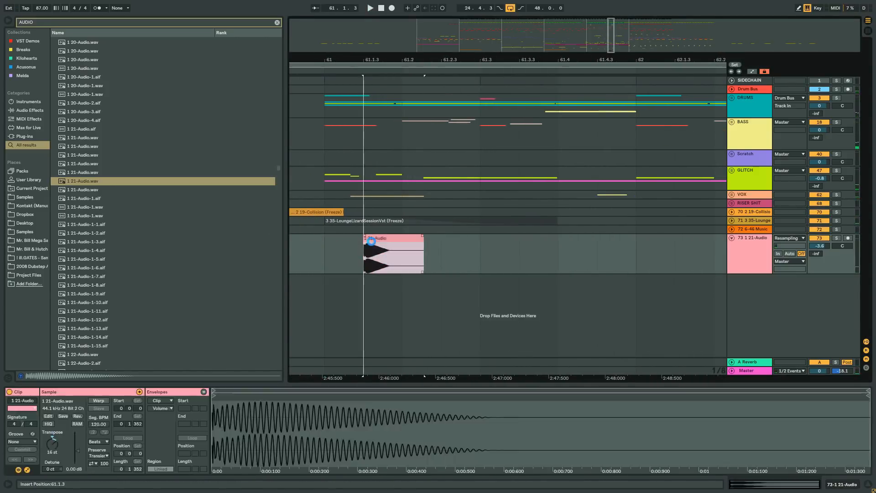
# - Try the 21-Audio clip one sixteenth earlier, at 61.1.2, using a 1/16 grid, and audition it from 61.1.1
pyautogui.rightClick(449, 244)
pyautogui.click(516, 332)
pyautogui.click(324, 251)
pyautogui.press('space')
pyautogui.moveTo(382, 238)
pyautogui.mouseDown()
pyautogui.moveTo(362, 239)
pyautogui.moveTo(385, 242)
pyautogui.moveTo(373, 244)
pyautogui.mouseUp()
pyautogui.press('space')
# - Try the 21-Audio clip transposed to 13 st and audition it in the mix
pyautogui.click(318, 256)
pyautogui.press('space')
pyautogui.press('space')
pyautogui.press('space')
pyautogui.press('space')
pyautogui.moveTo(54, 442); pyautogui.dragTo(54, 427)
# - Try 1 21-Audio-1-6.aif on track 73 at 61.1.2, adjust its transposition and audition it
pyautogui.press('space')
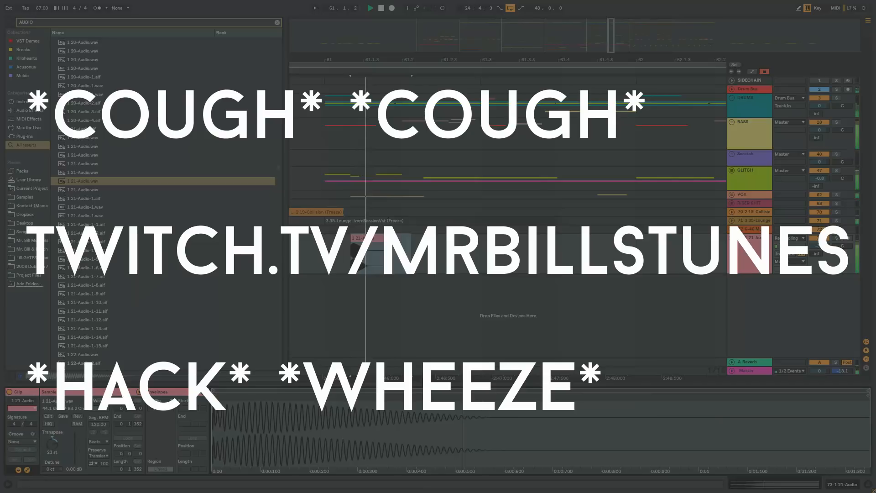
pyautogui.press('space')
pyautogui.click(104, 269)
pyautogui.moveTo(130, 266); pyautogui.dragTo(353, 256)
pyautogui.press('space')
pyautogui.click(405, 248)
pyautogui.click(368, 239)
pyautogui.moveTo(54, 448); pyautogui.dragTo(54, 446)
pyautogui.press('space')
pyautogui.press('space')
# - Try track 73 at -6.0 dB and audition the 21-Audio-1-6 clip from before bar 61
pyautogui.click(331, 260)
pyautogui.press('space')
pyautogui.click(335, 250)
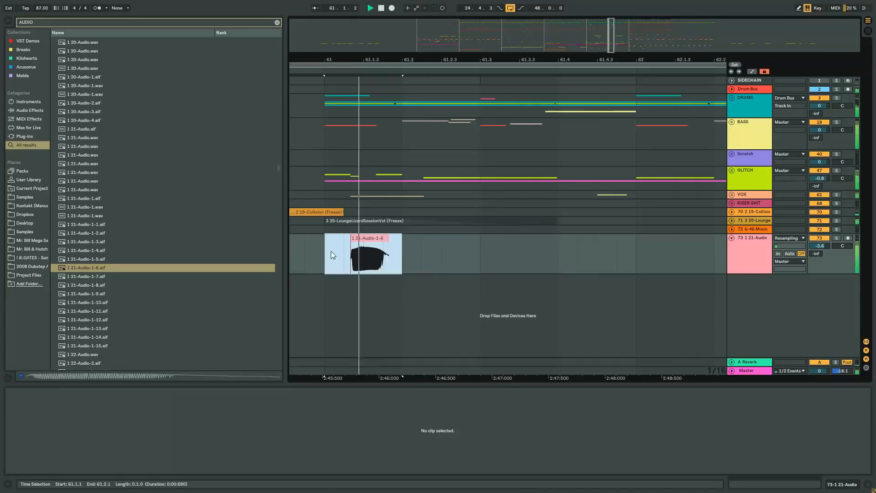
pyautogui.moveTo(436, 61); pyautogui.dragTo(435, 36)
pyautogui.click(388, 259)
pyautogui.press('space')
pyautogui.press('space')
# - Delete track 73 together with its 21-Audio-1-6 clip
pyautogui.click(759, 245)
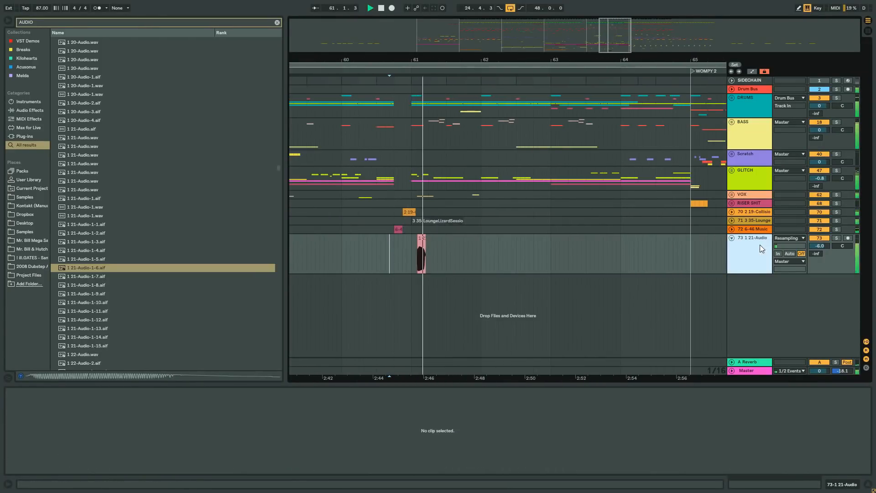
pyautogui.press('Left')
pyautogui.press('Delete')
# - Widen the arrangement grid to 2/1 and audition the start of the WOMPY 2 section from 65.1.1
pyautogui.moveTo(487, 57); pyautogui.dragTo(392, 32)
pyautogui.rightClick(423, 226)
pyautogui.click(482, 307)
pyautogui.click(444, 219)
pyautogui.press('space')
pyautogui.press('space')
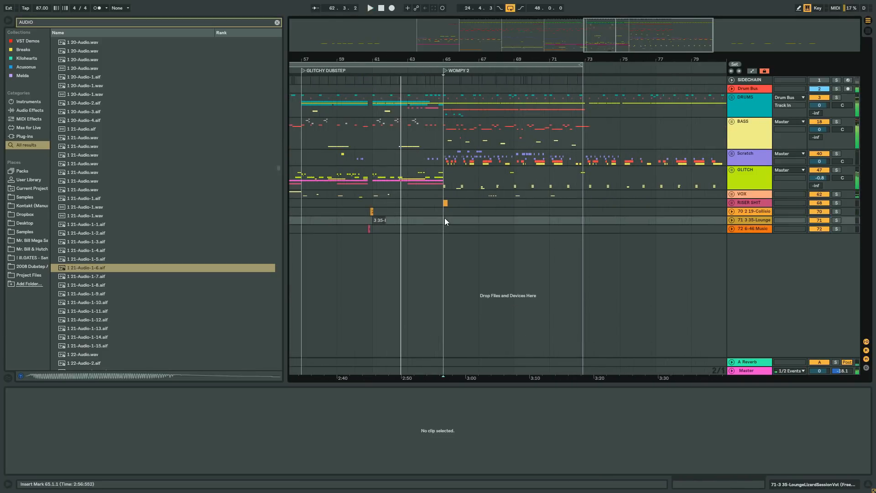
pyautogui.moveTo(463, 57); pyautogui.dragTo(550, 77)
pyautogui.press('space')
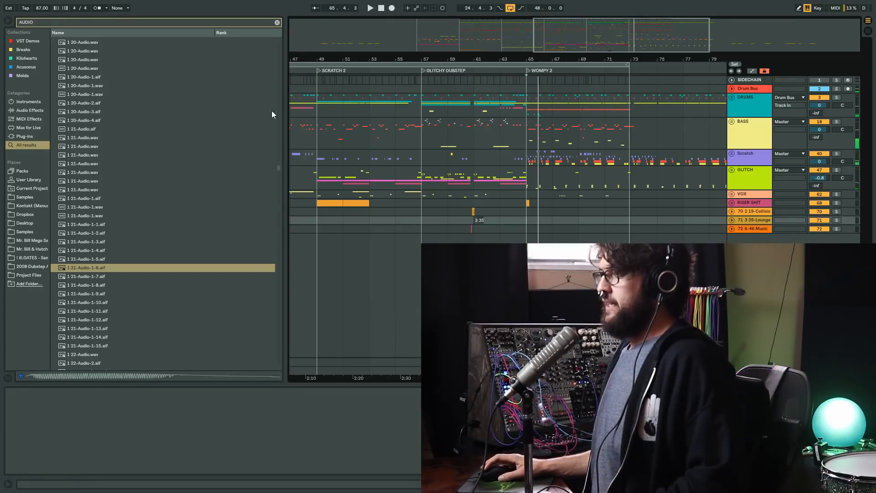
# - Narrow the browser, clear its AUDIO search, and set the insert marker at 65.1.1
pyautogui.moveTo(285, 23); pyautogui.dragTo(175, 22)
pyautogui.click(168, 23)
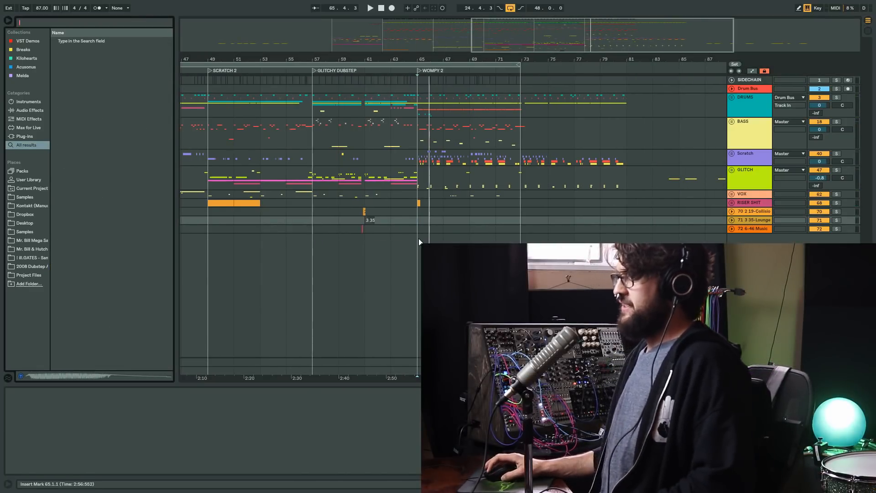
pyautogui.click(421, 223)
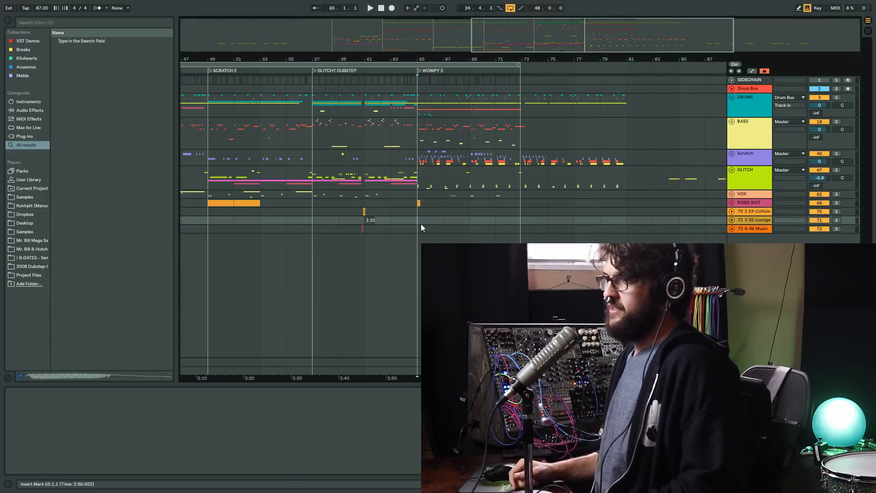